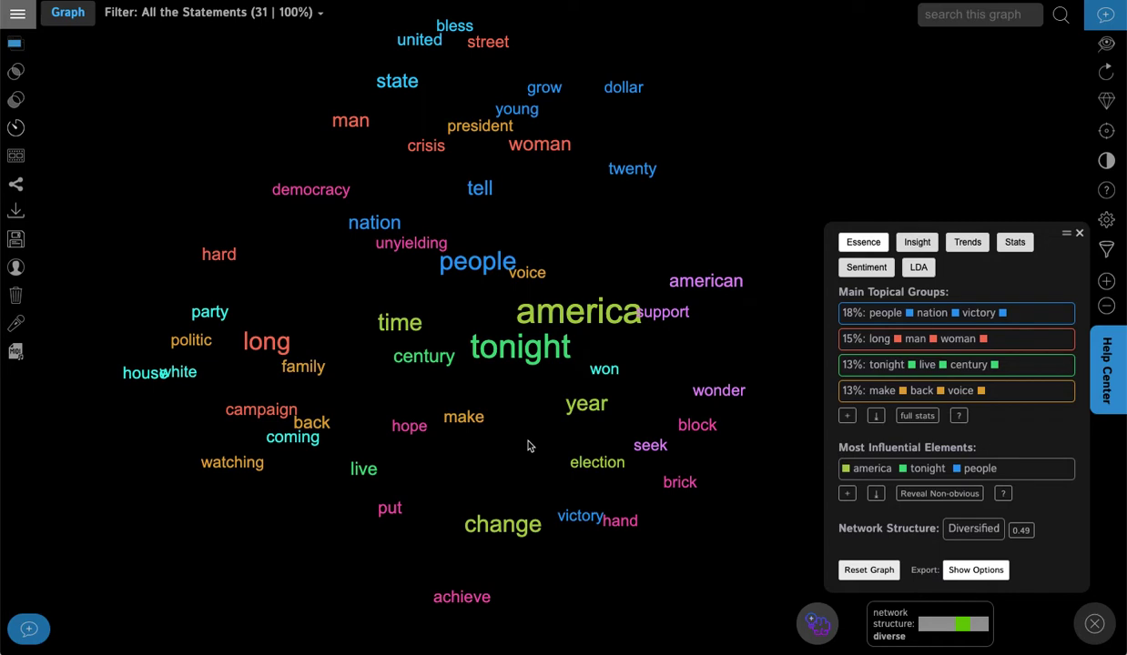
- Place the 'support' node directly below 'american' in the speech graph, then switch to the TagCrowd cloud
drag(528, 446, 532, 455)
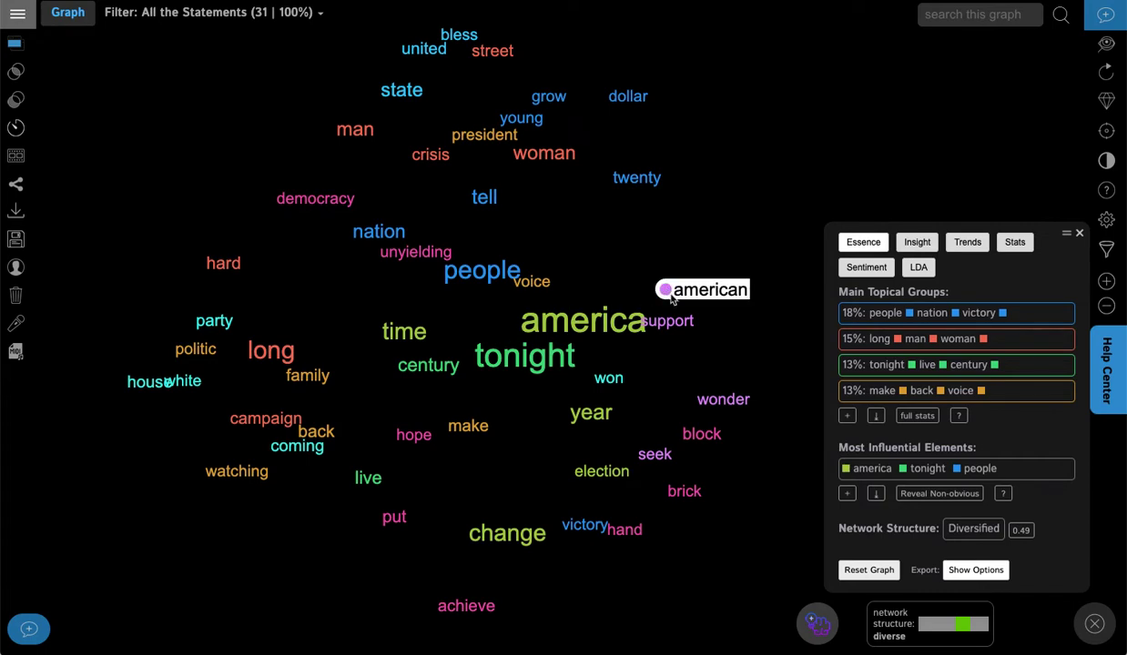
drag(635, 326, 667, 315)
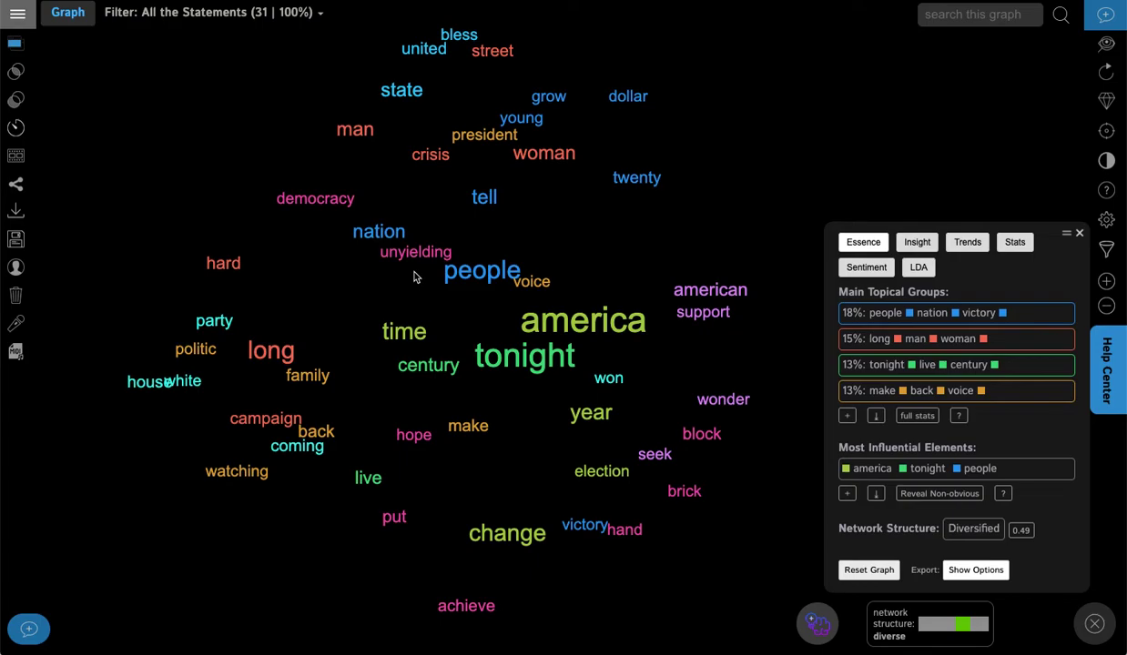
key(ctrl+Tab)
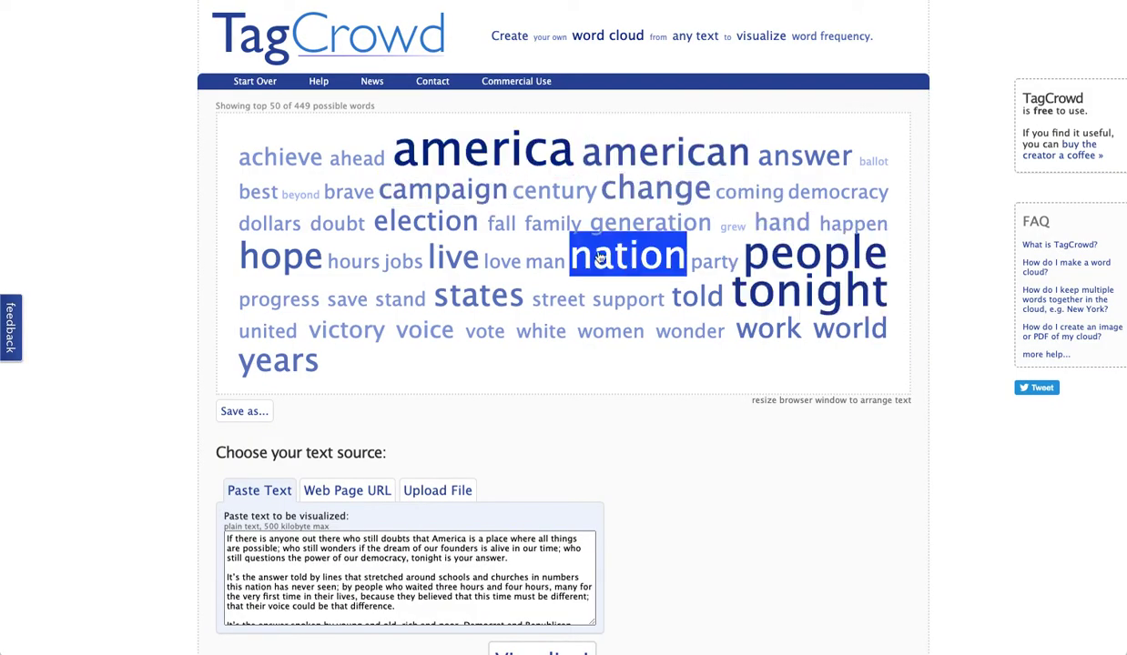
key(ctrl+shift+Tab)
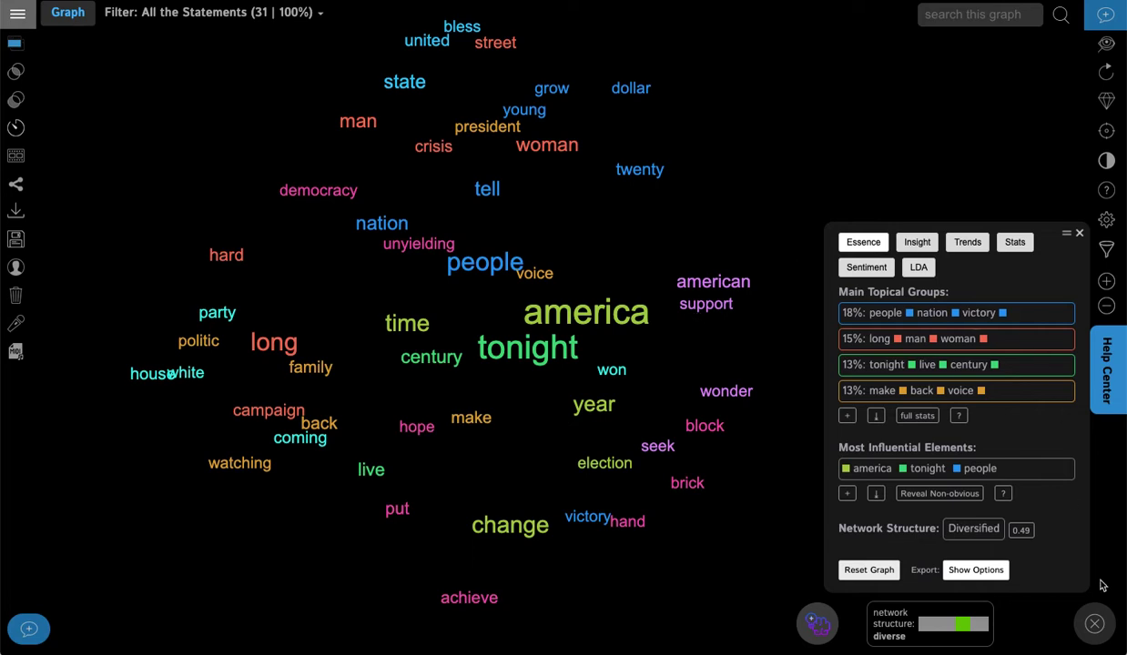
click(1094, 626)
click(1094, 628)
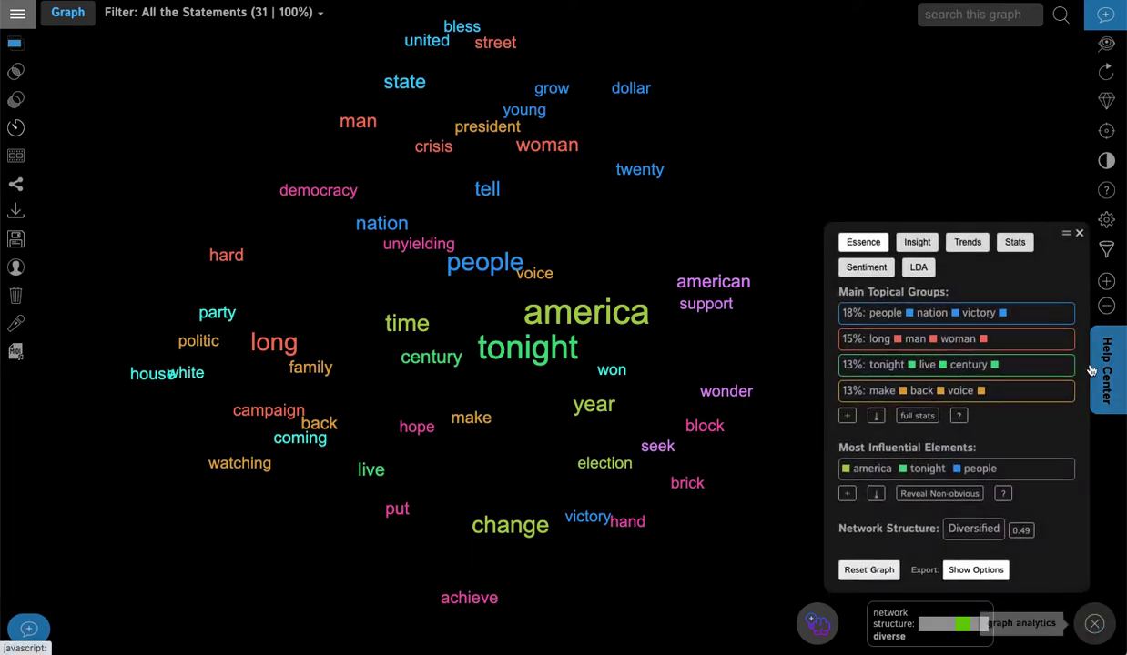
click(1032, 315)
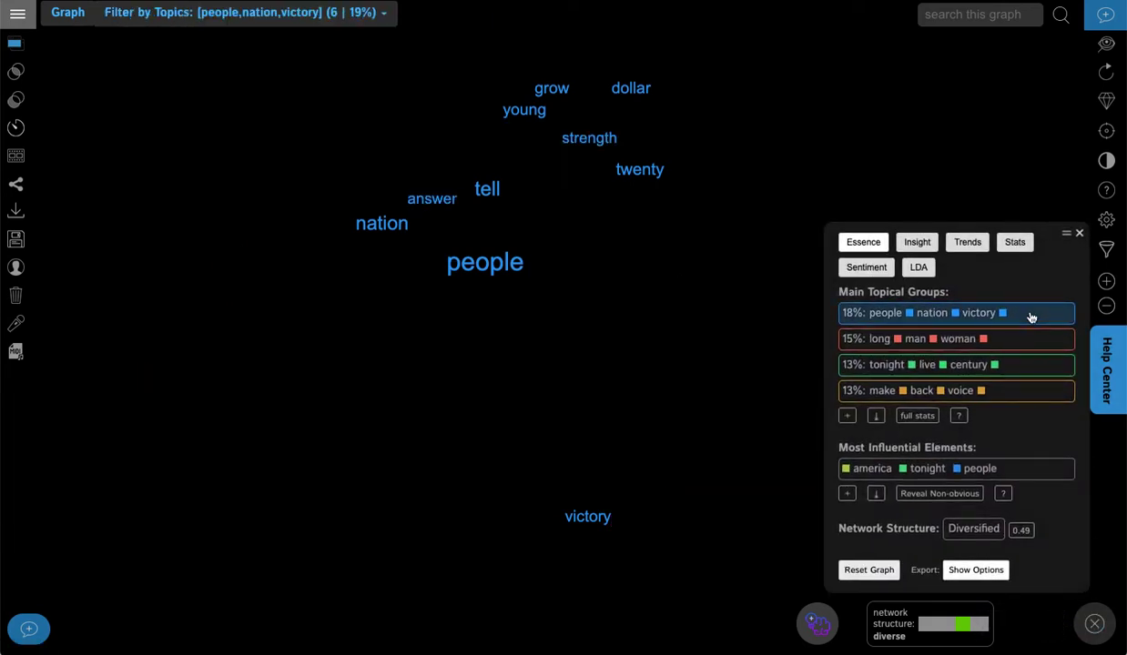
click(1019, 339)
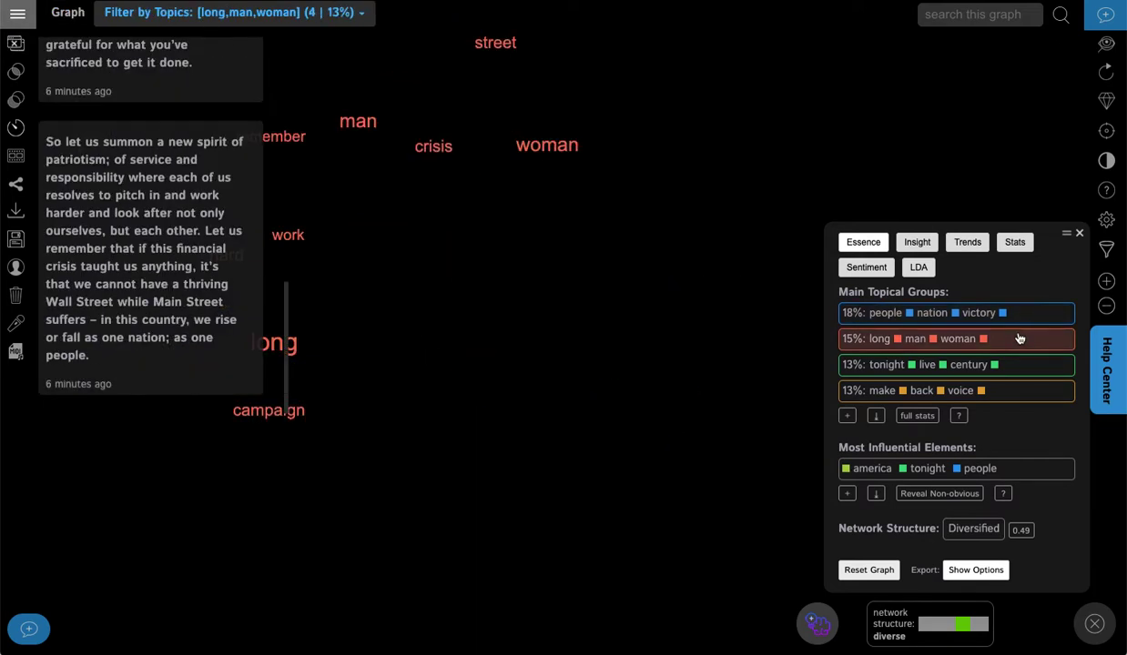
click(1017, 339)
click(1019, 365)
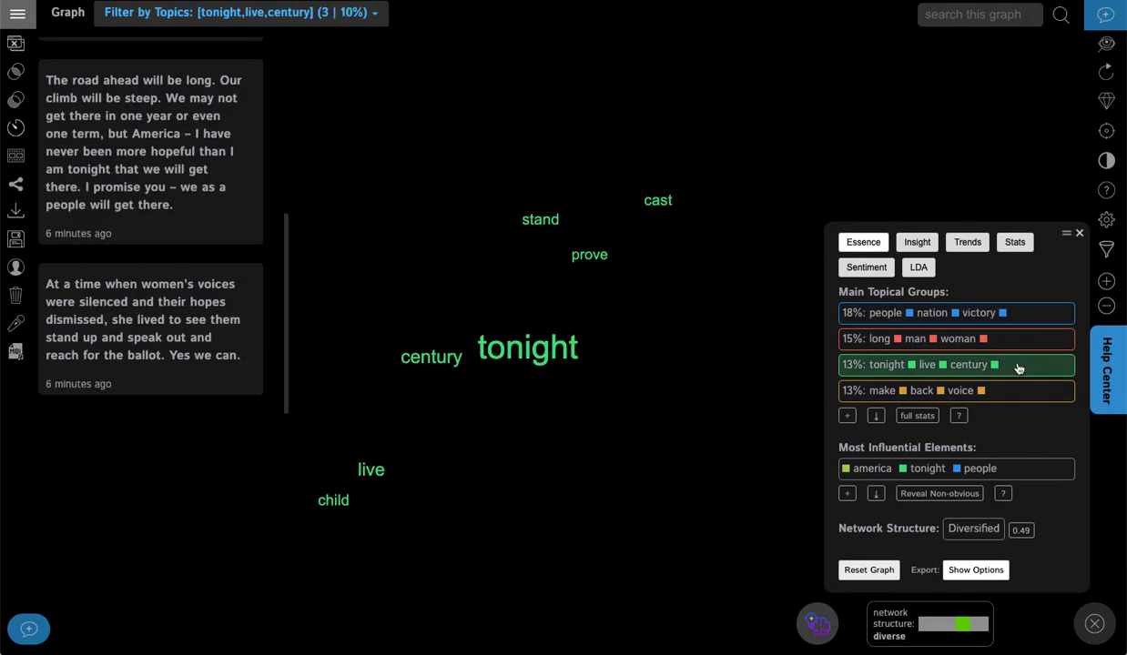
click(1018, 365)
click(1018, 392)
click(1019, 397)
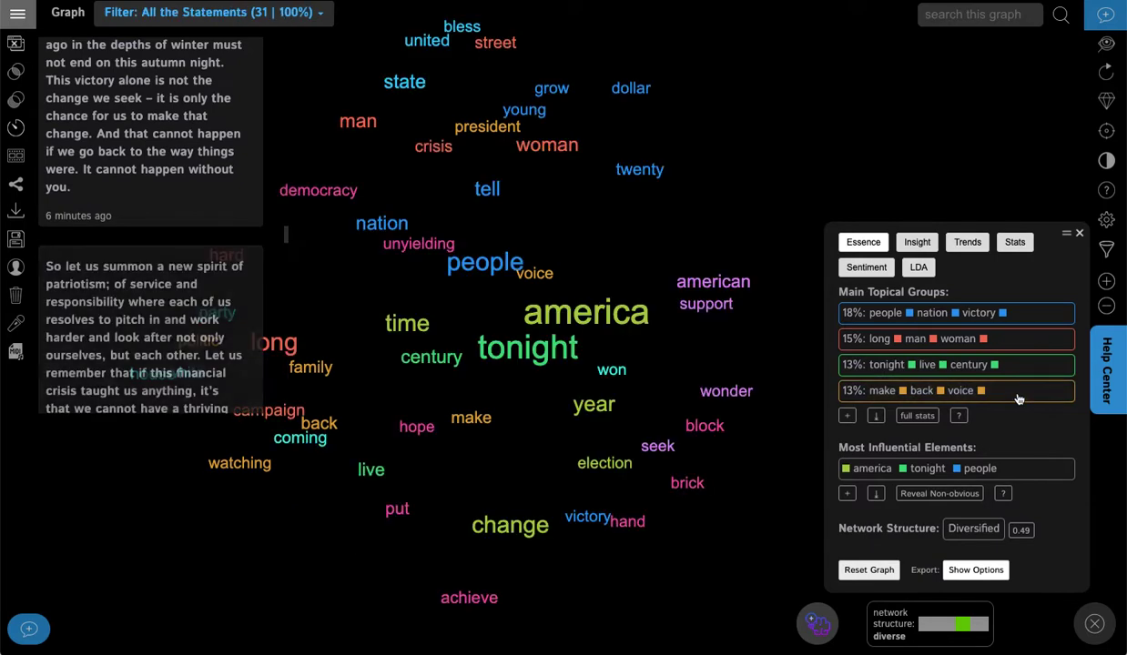
click(16, 44)
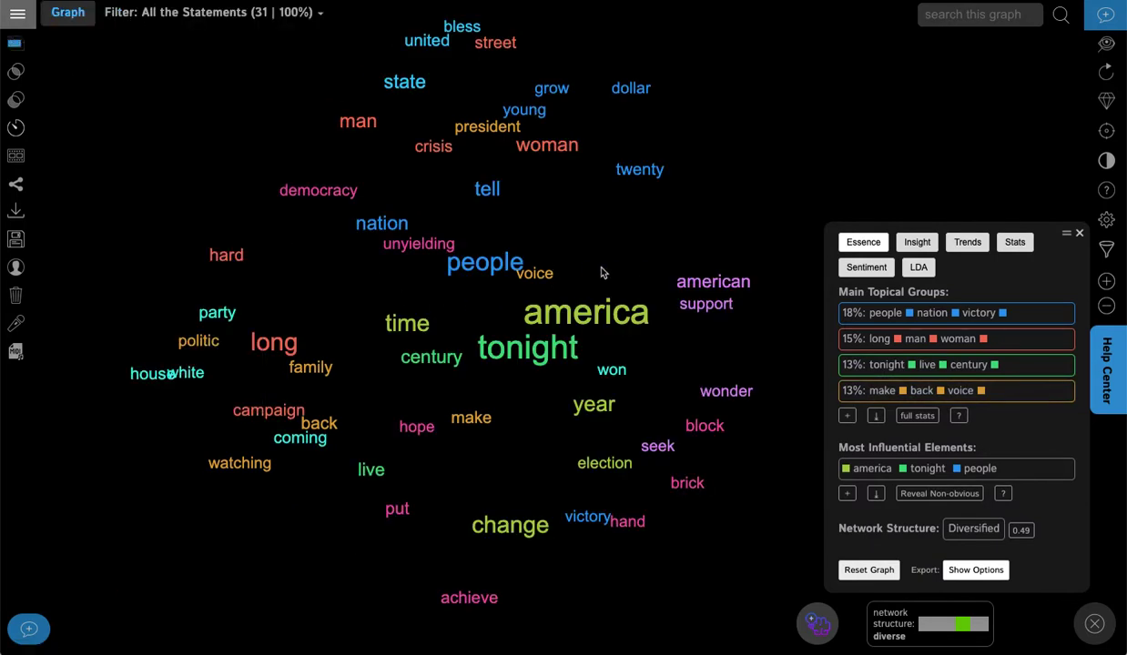
drag(603, 271, 599, 282)
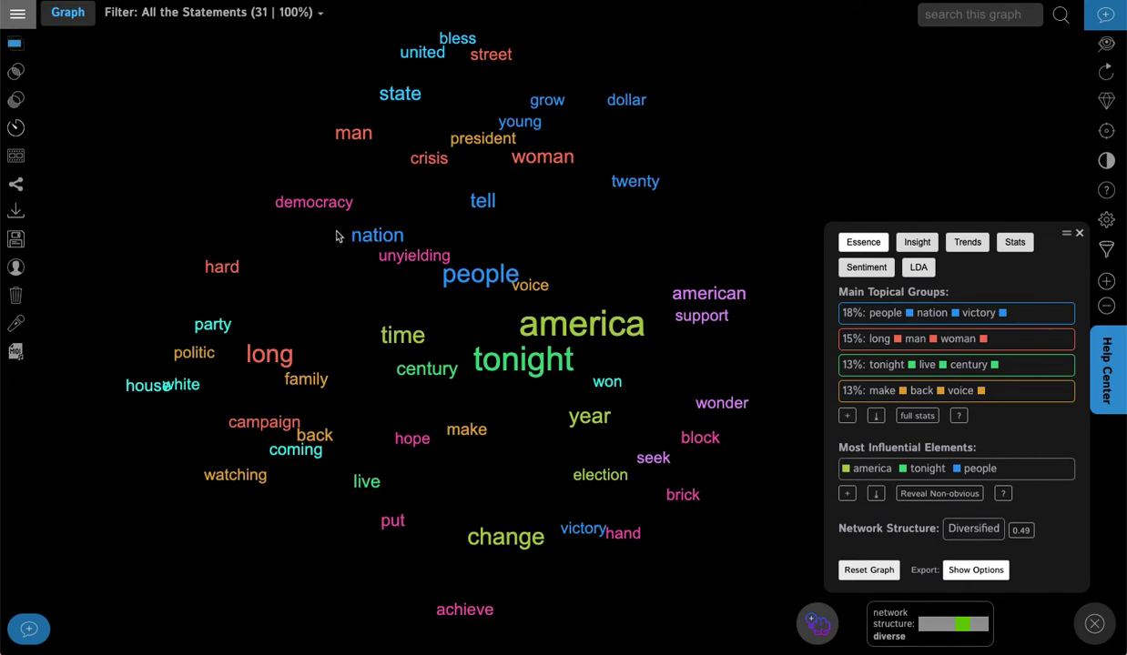
click(264, 203)
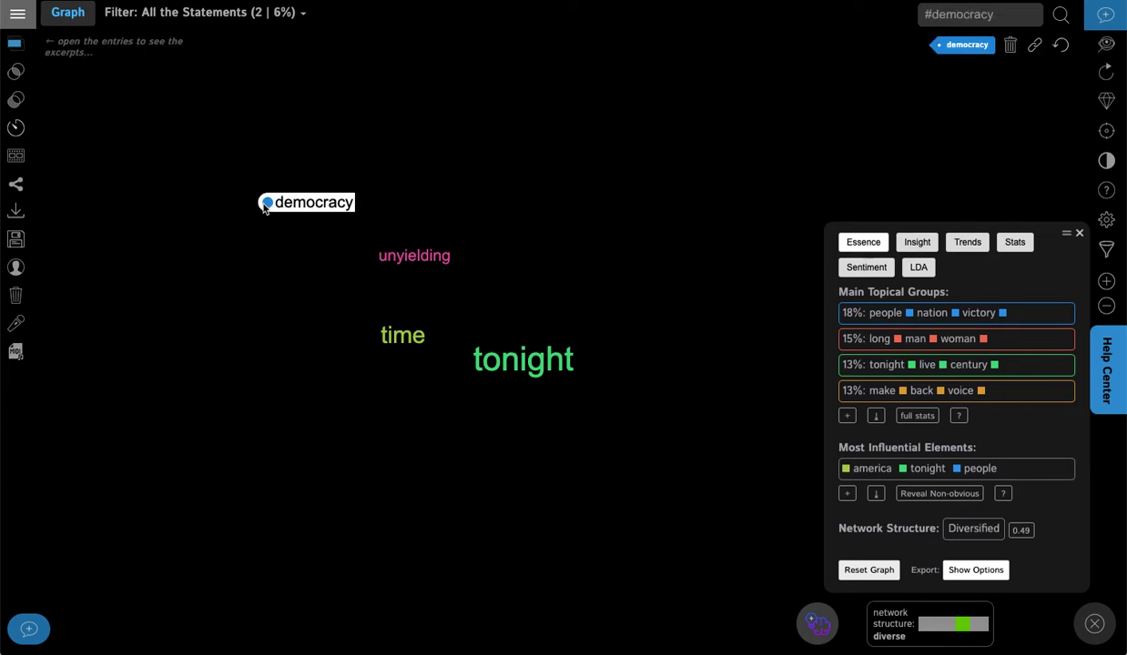
click(372, 258)
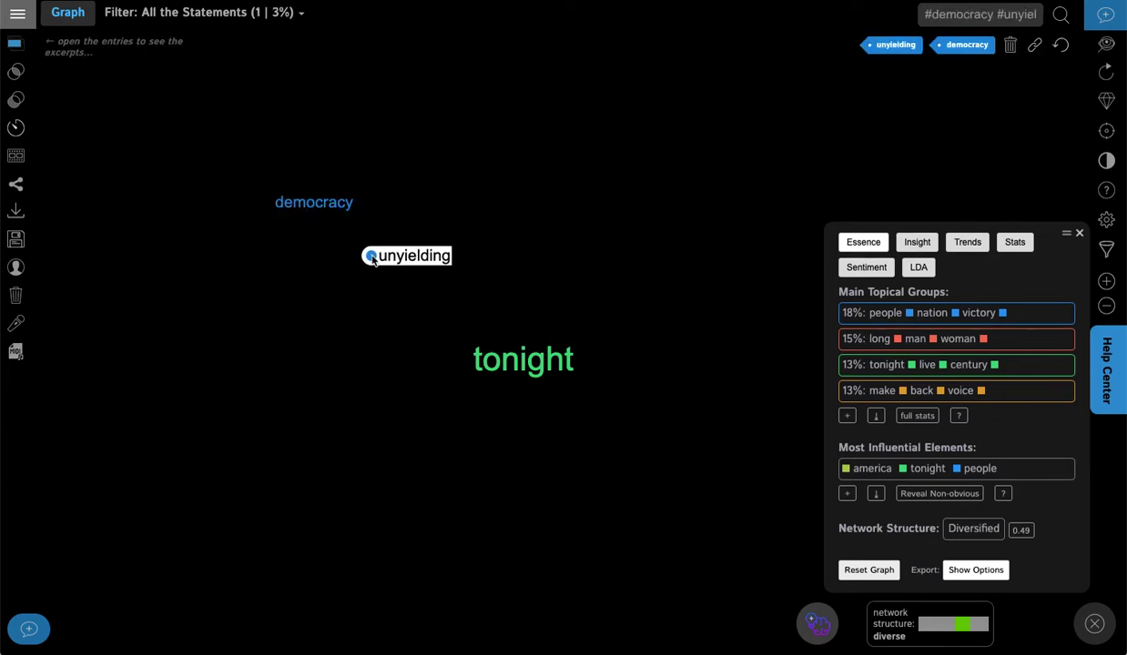
click(18, 45)
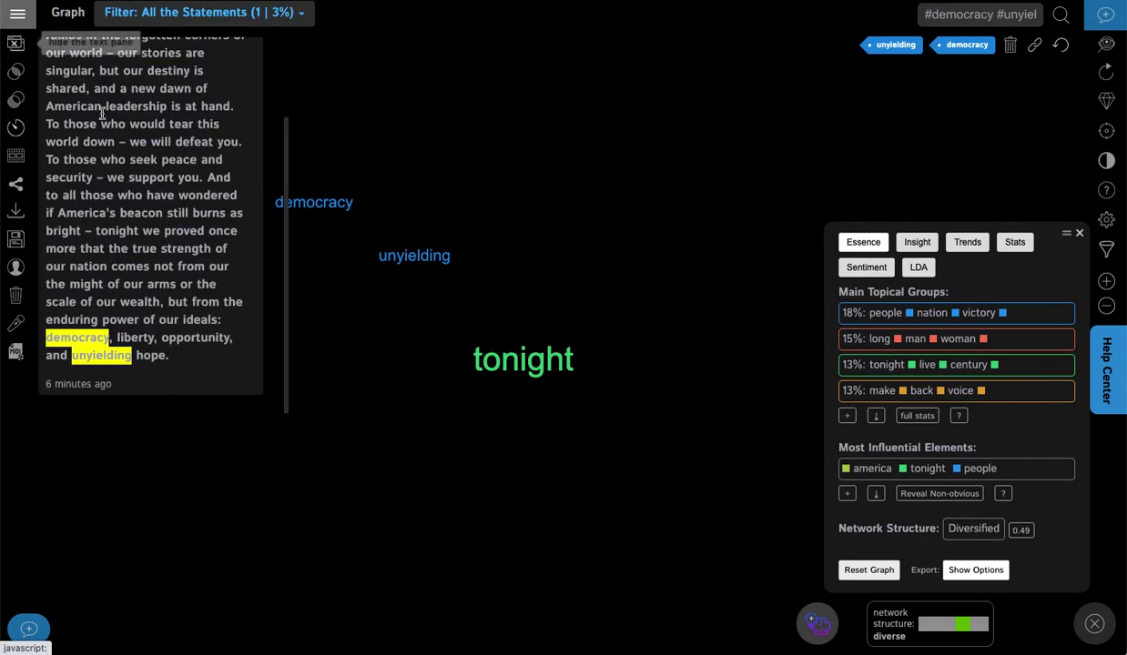
scroll(166, 257, up, 1)
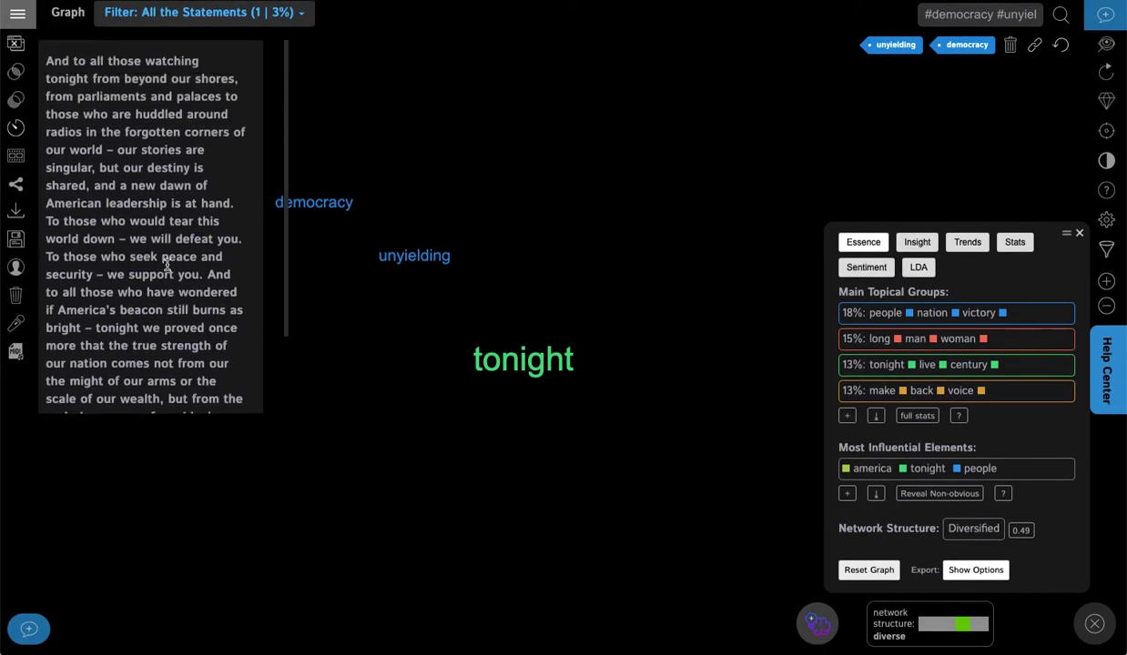
scroll(166, 270, down, 1)
scroll(133, 157, up, 1)
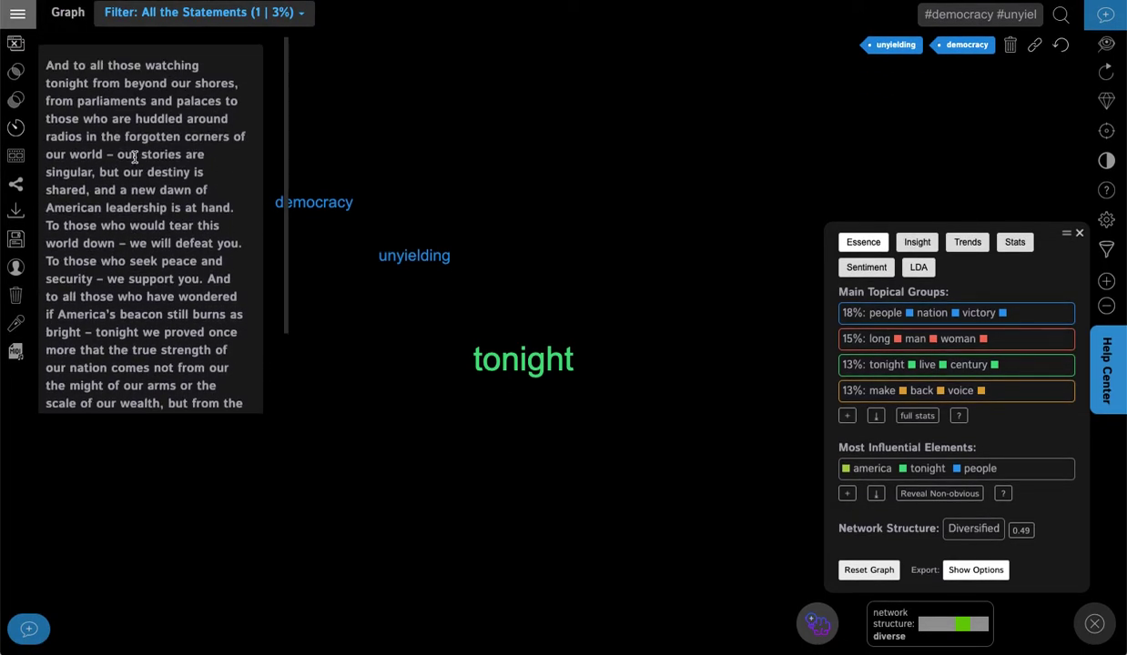
click(16, 47)
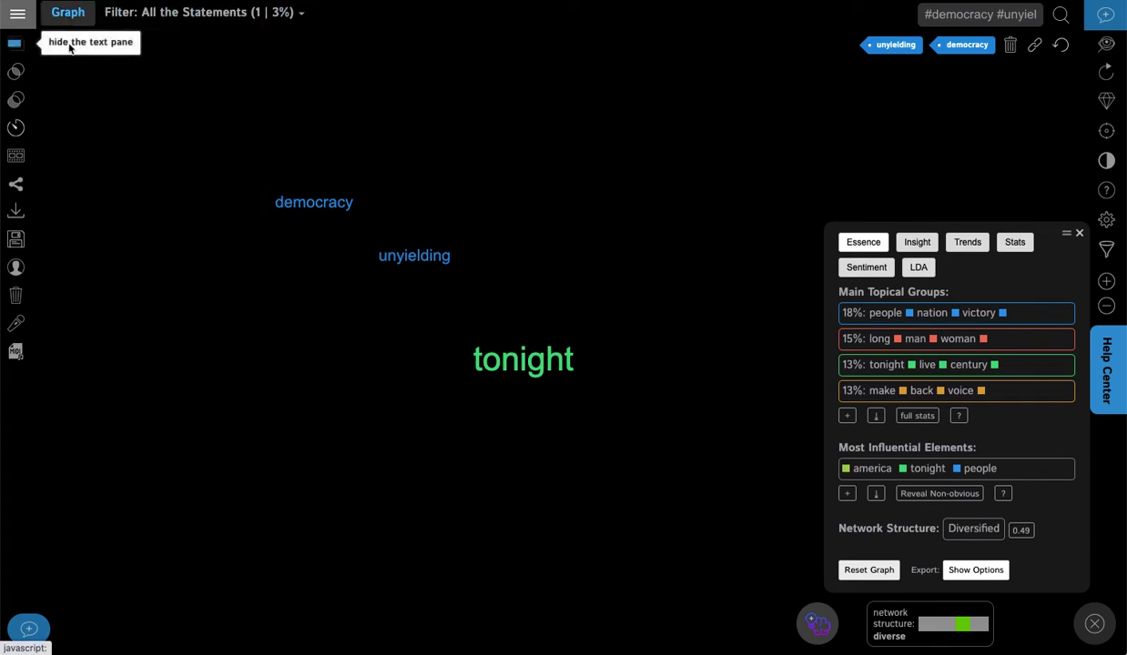
click(1053, 50)
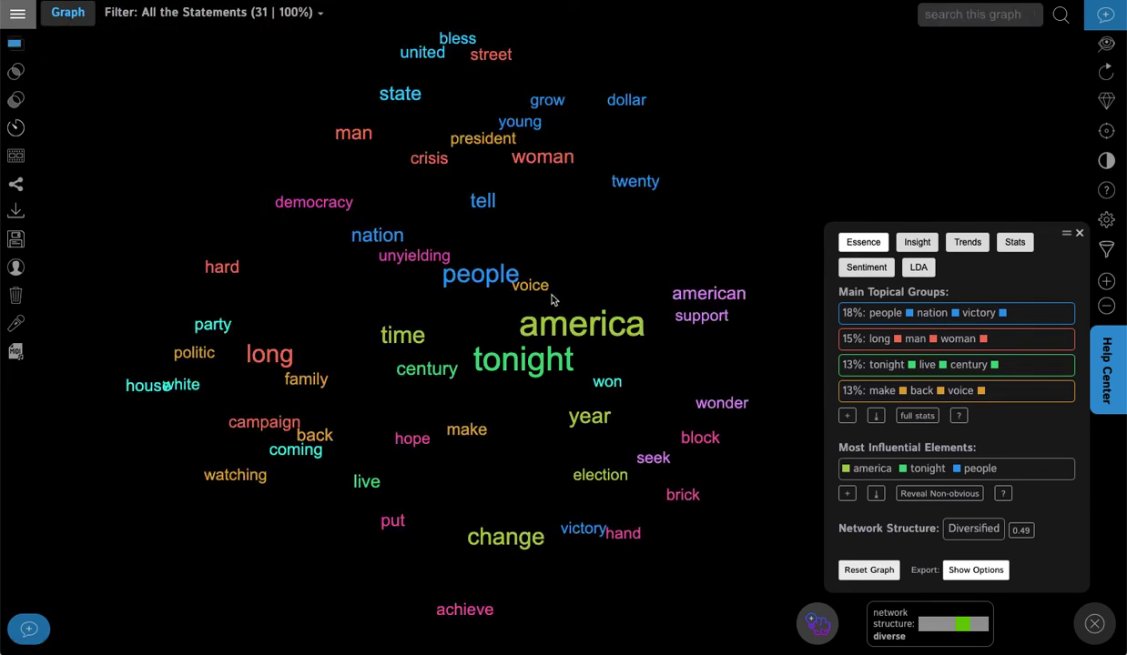
- Exclude 'america' and 'tonight' from the speech graph and bring up the display settings
click(501, 314)
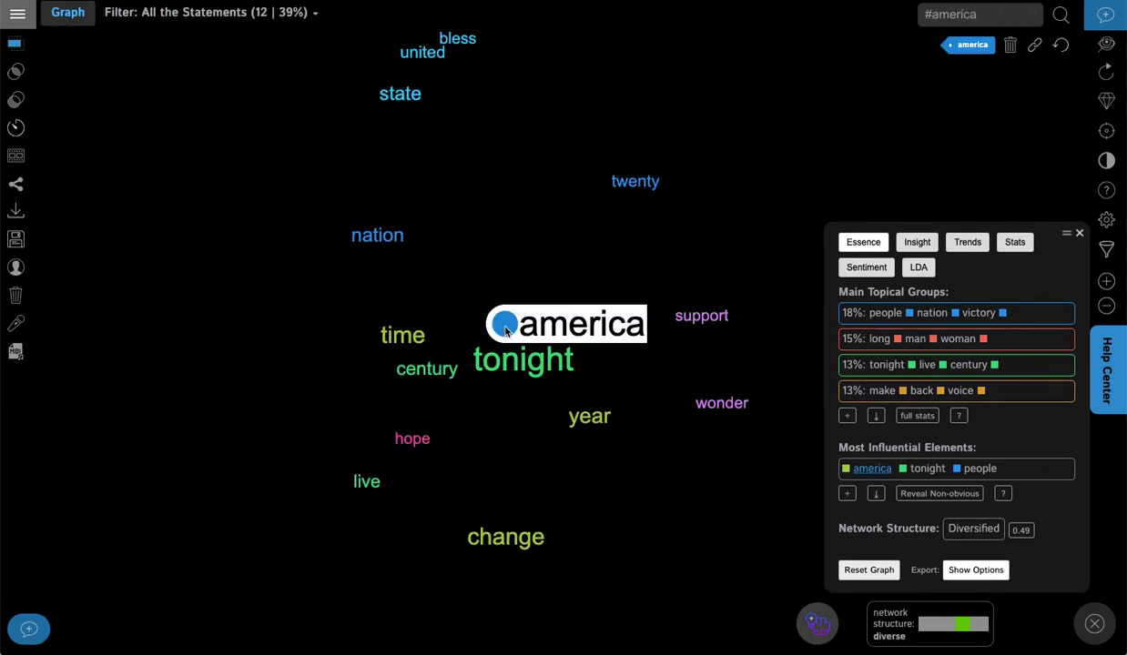
click(456, 363)
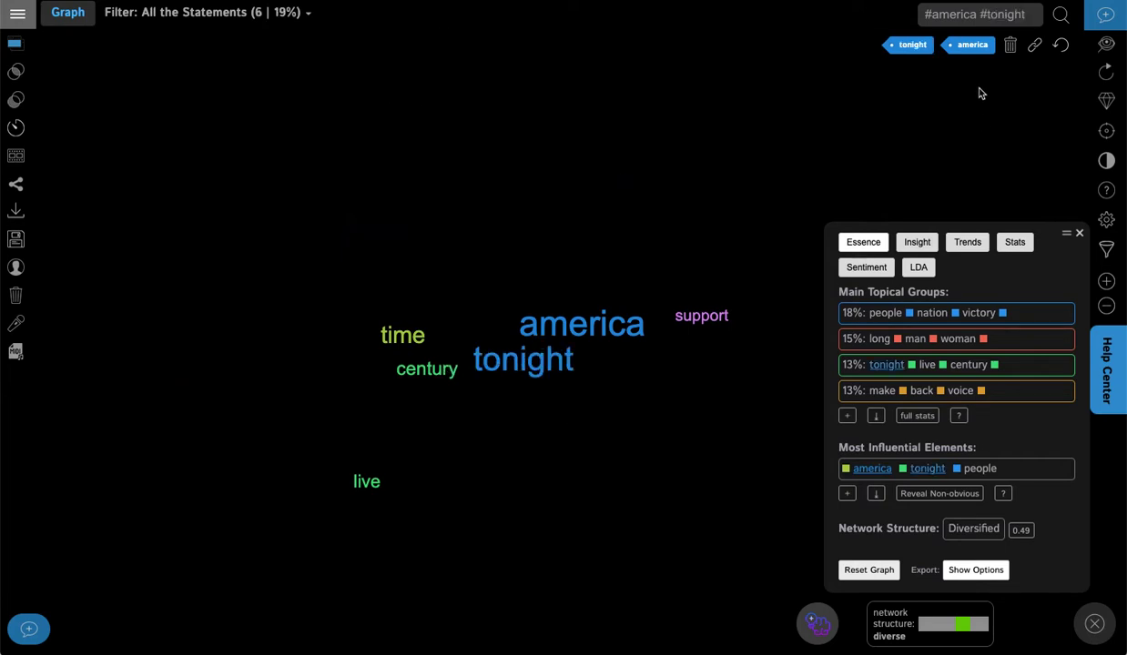
click(1010, 46)
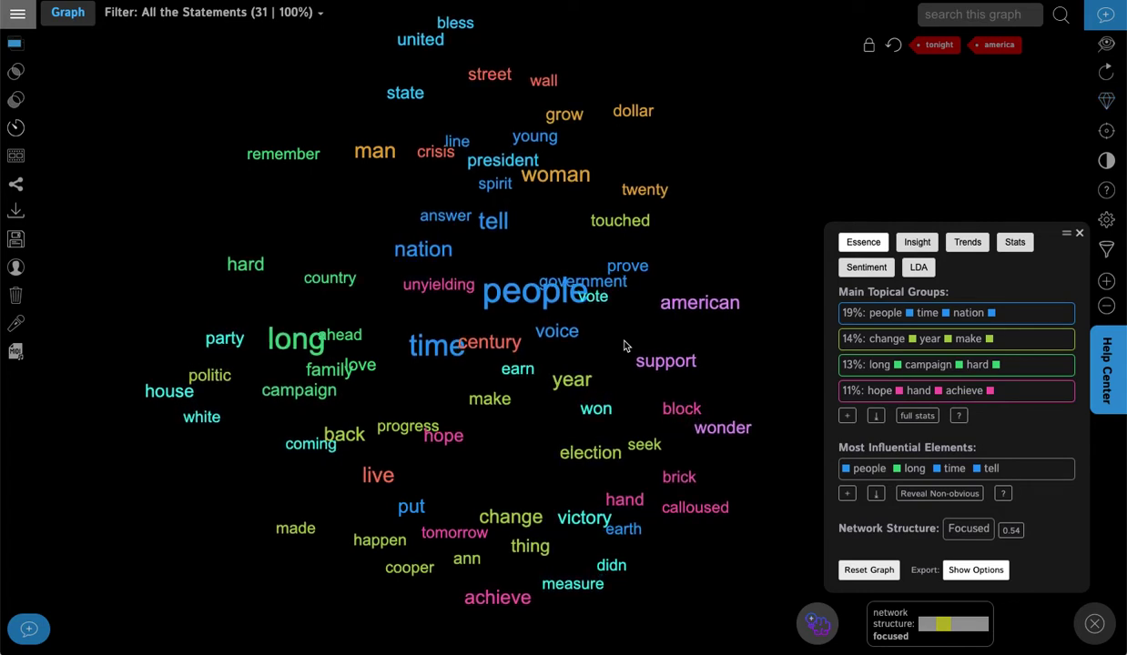
click(1106, 221)
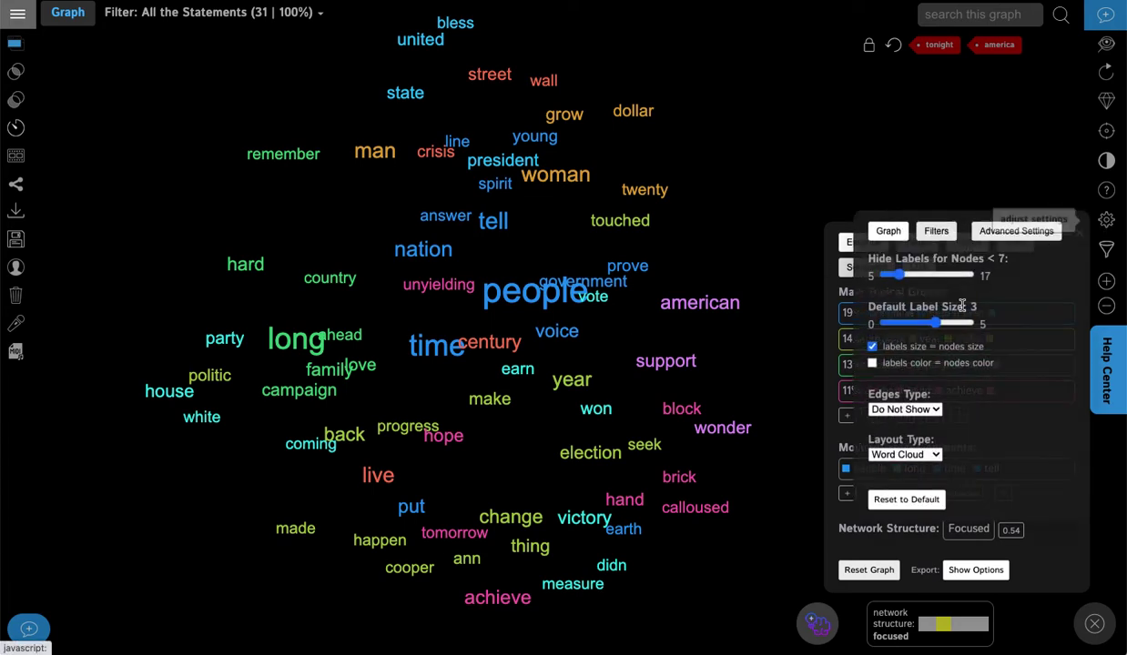
- Set edges to straight Lines and the layout to Nodes + Text
click(895, 410)
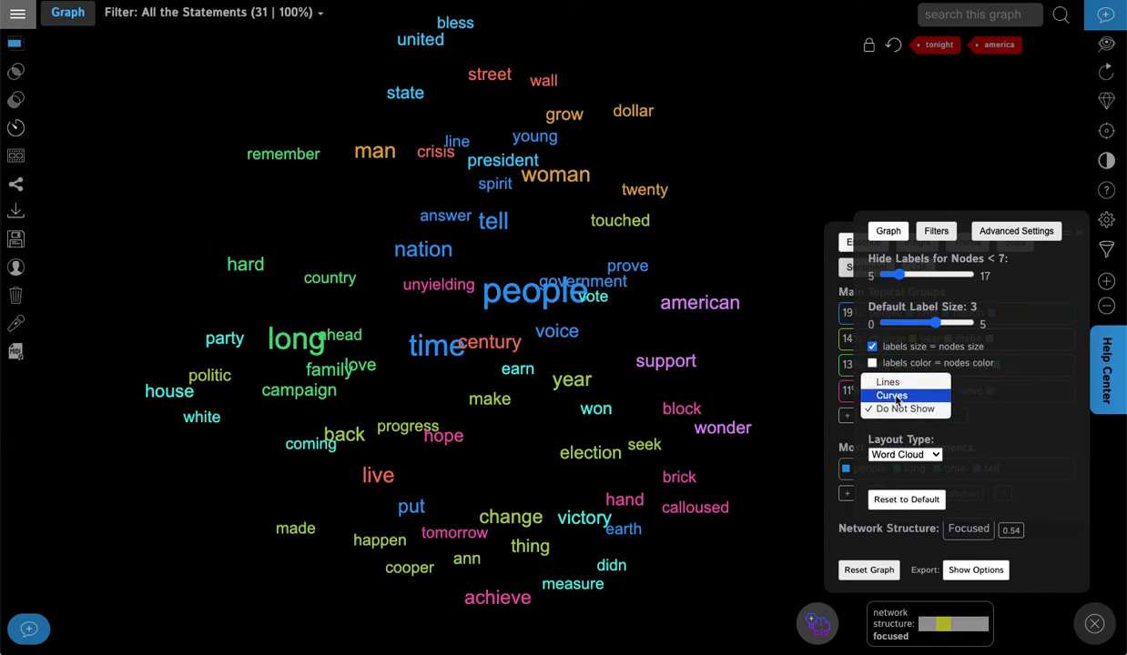
click(892, 395)
click(886, 414)
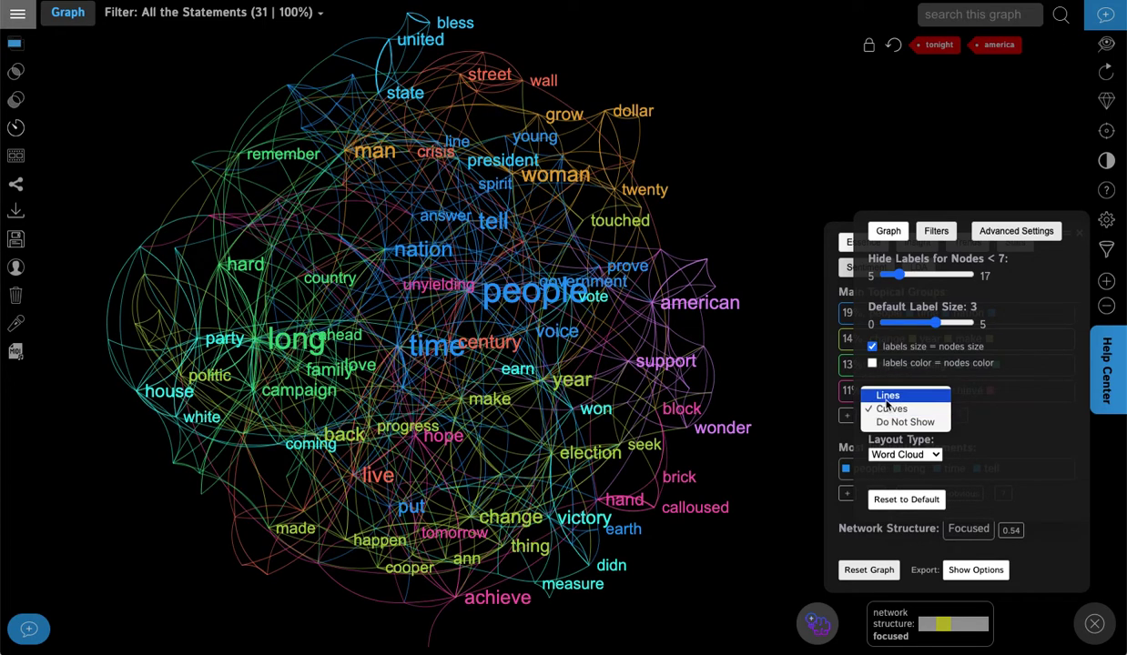
click(887, 397)
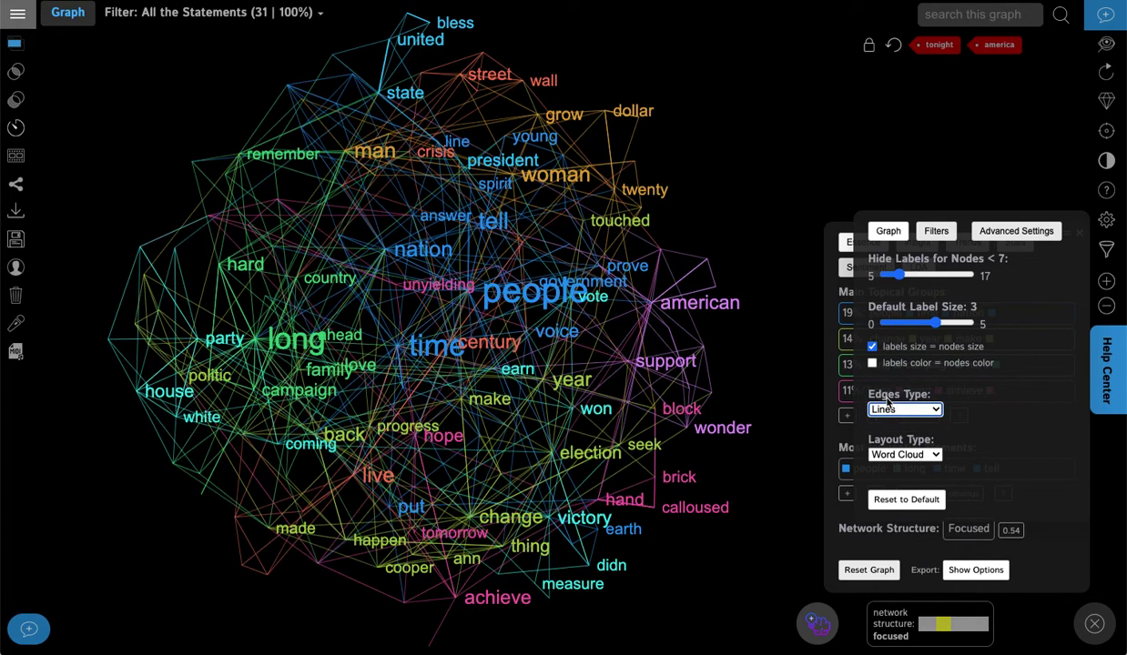
click(900, 456)
click(901, 429)
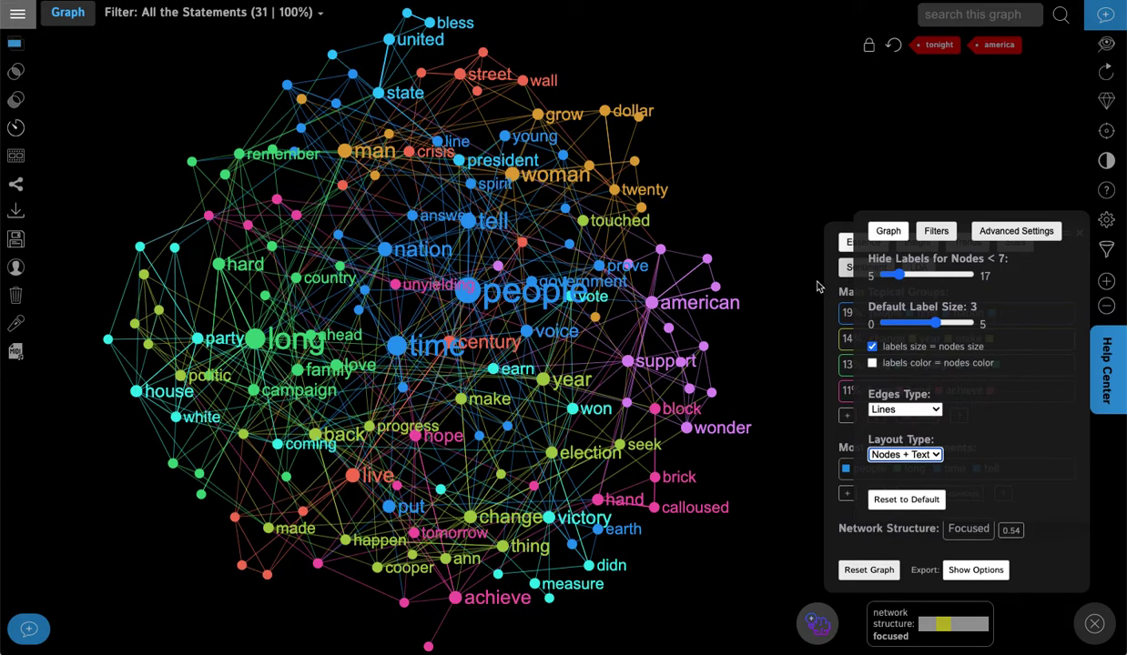
- Filter the graph to show only words with degree above 11
click(1067, 253)
click(1038, 261)
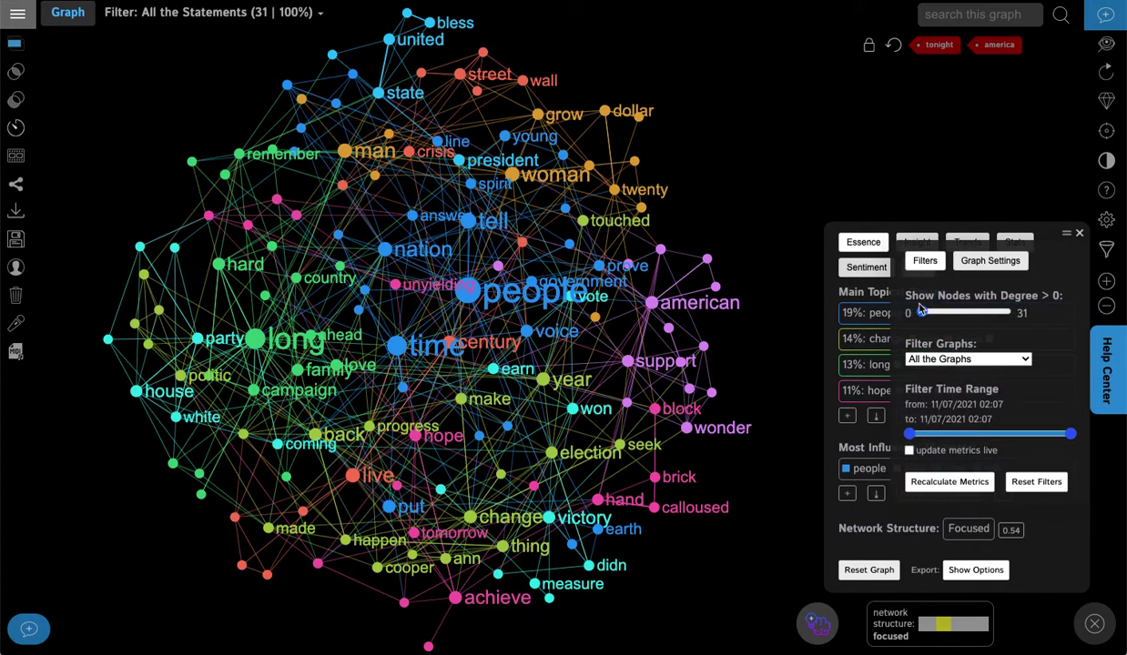
drag(910, 312, 955, 313)
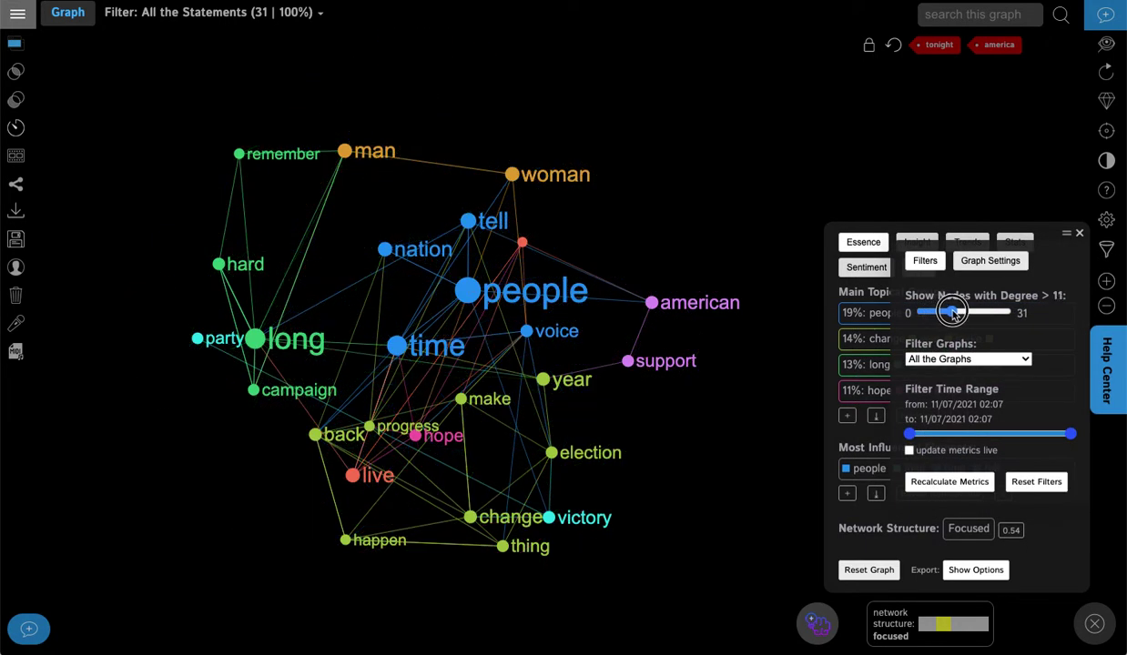
- Export the graph's text data as plain text, then show the list of saved graphs
click(17, 213)
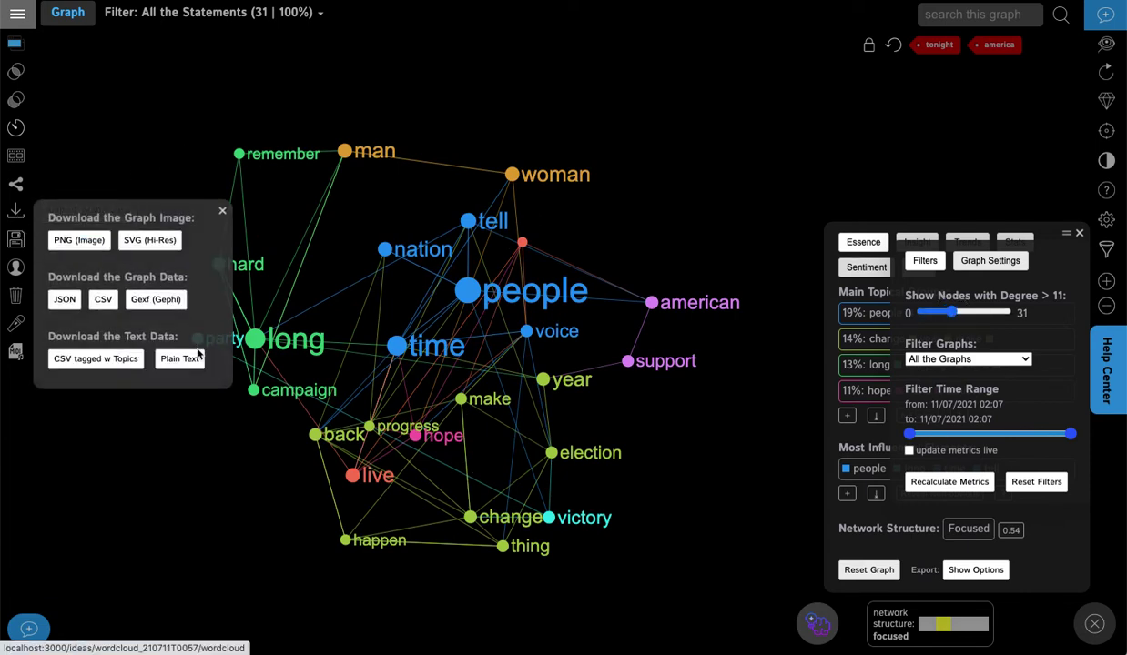
click(169, 360)
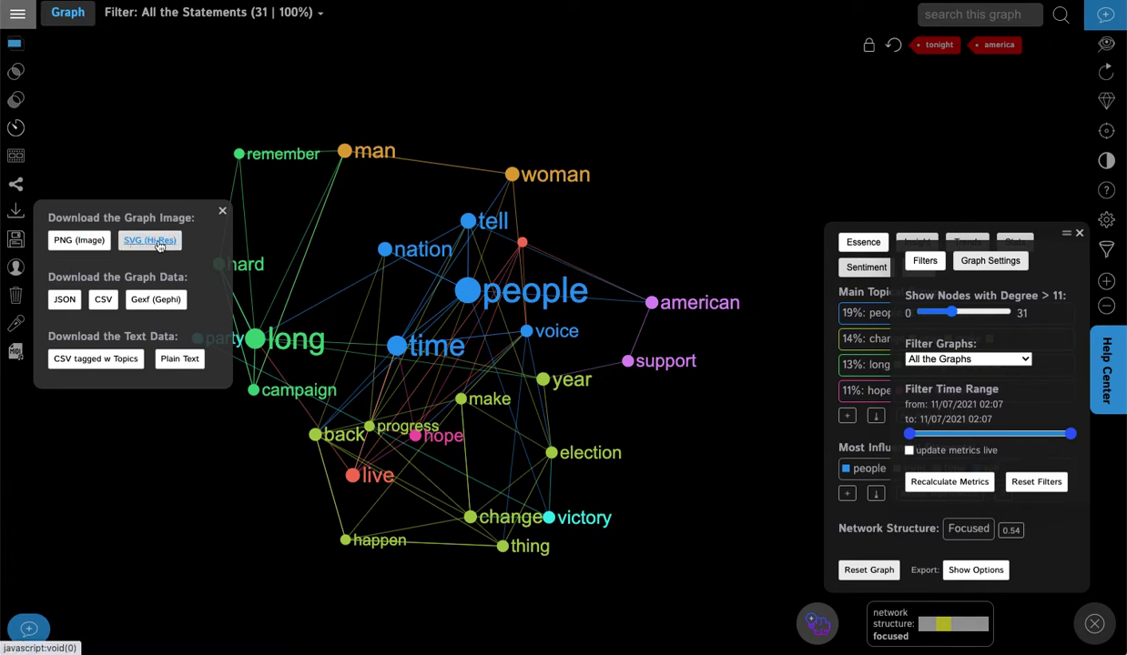
click(14, 210)
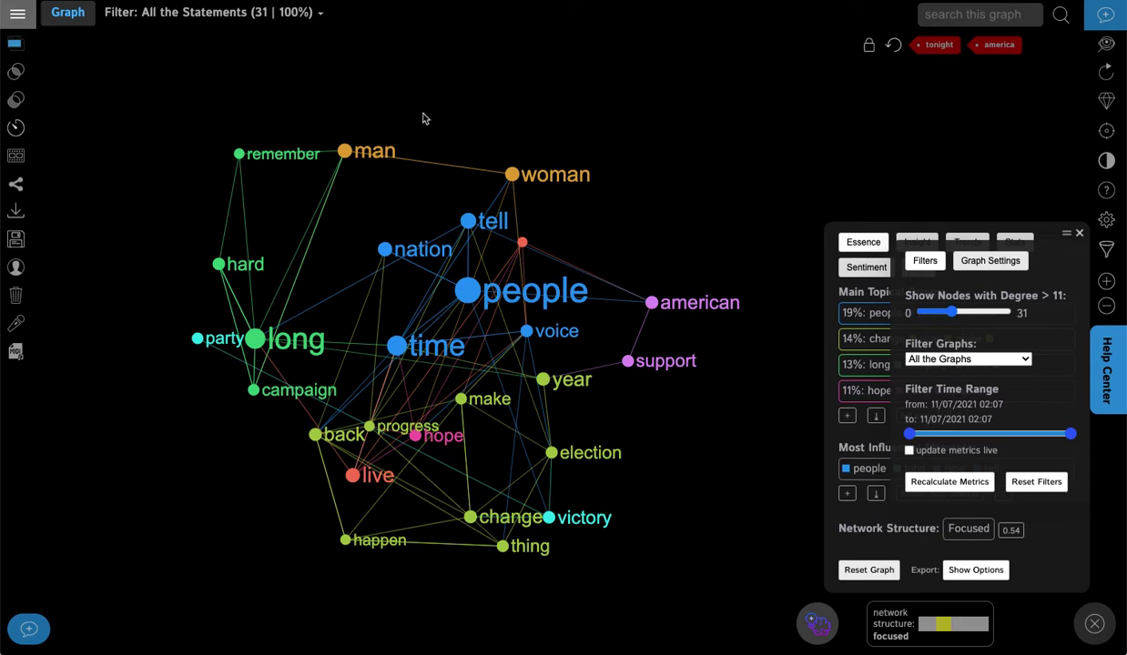
click(18, 13)
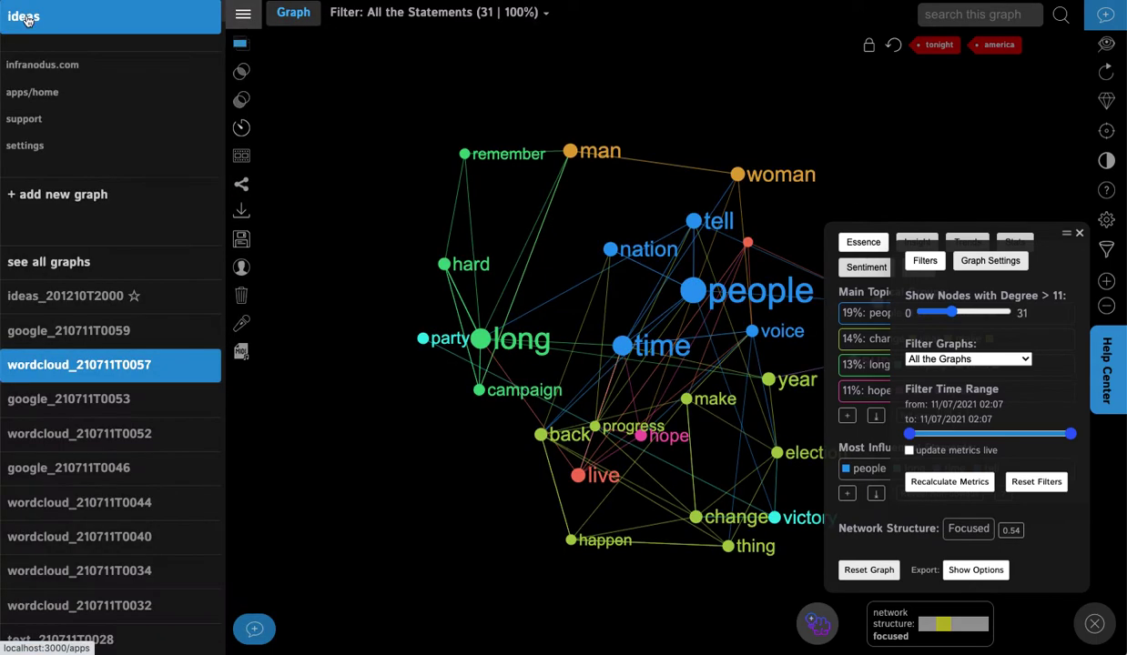
- Start a new Word clouds graph, paste the speech text into it and save
click(40, 92)
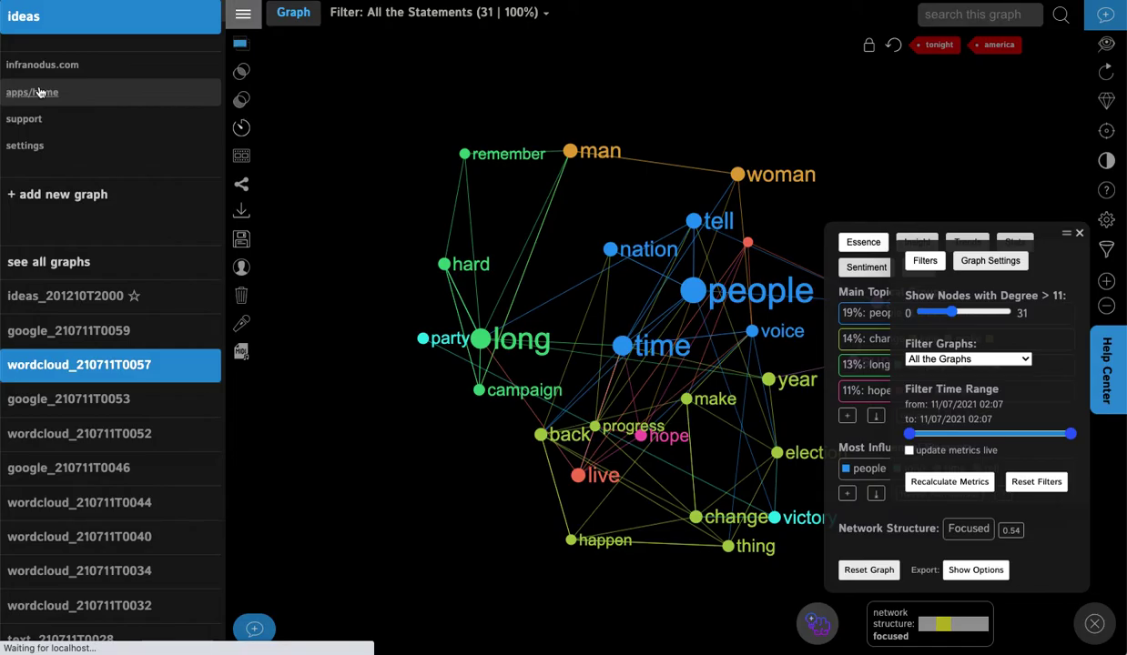
scroll(75, 396, down, 1)
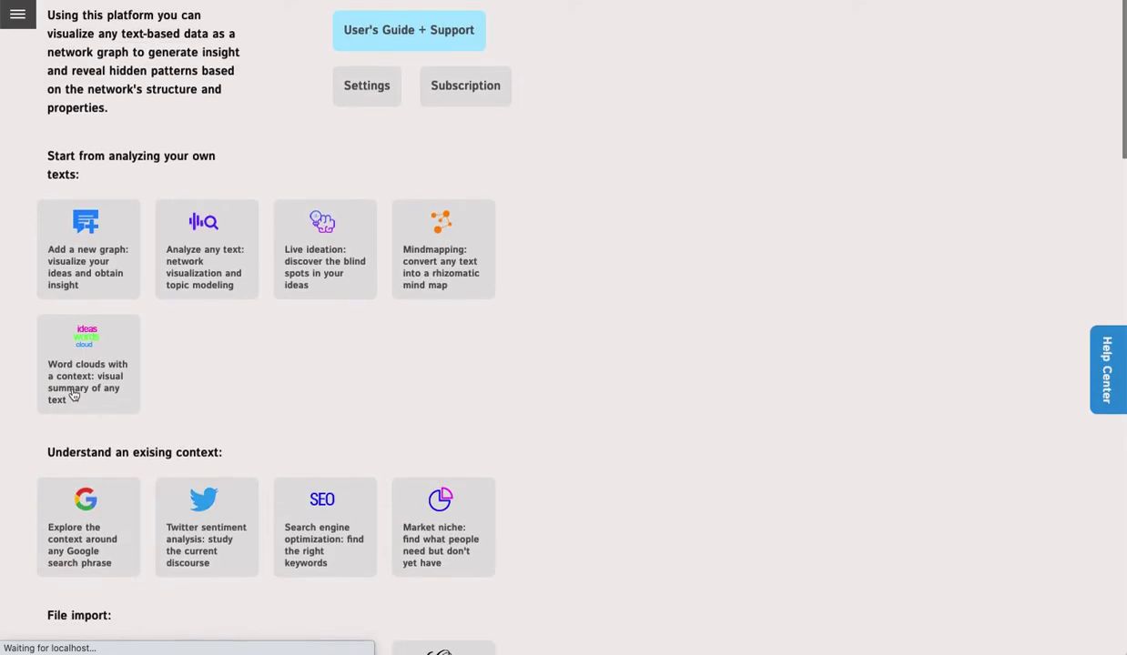
click(80, 380)
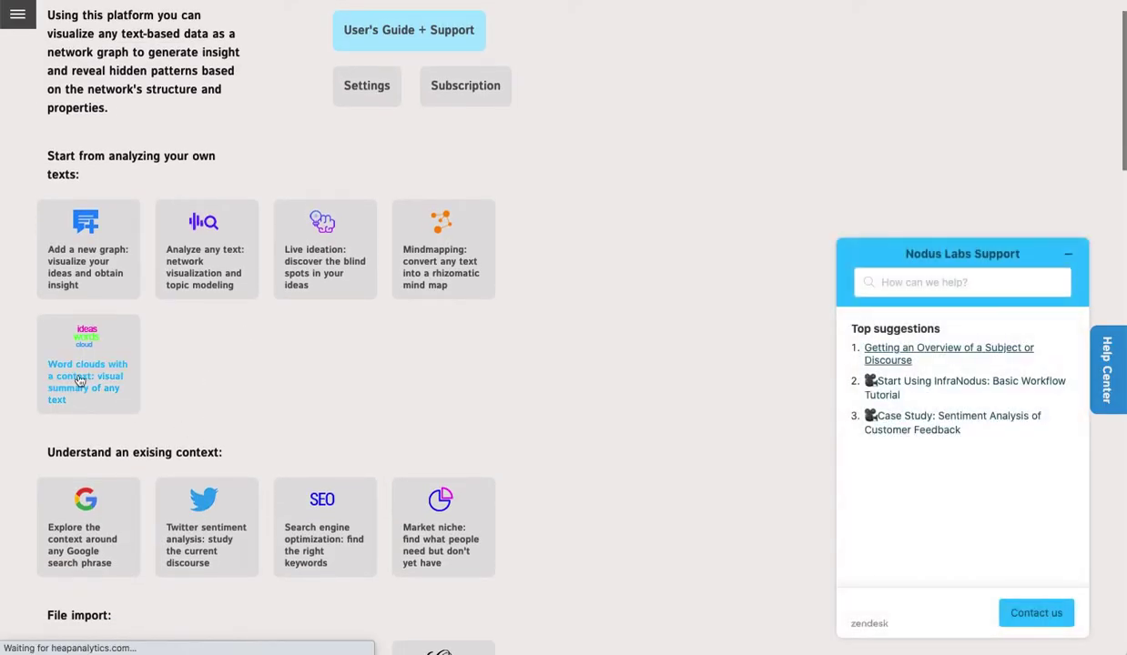
click(107, 435)
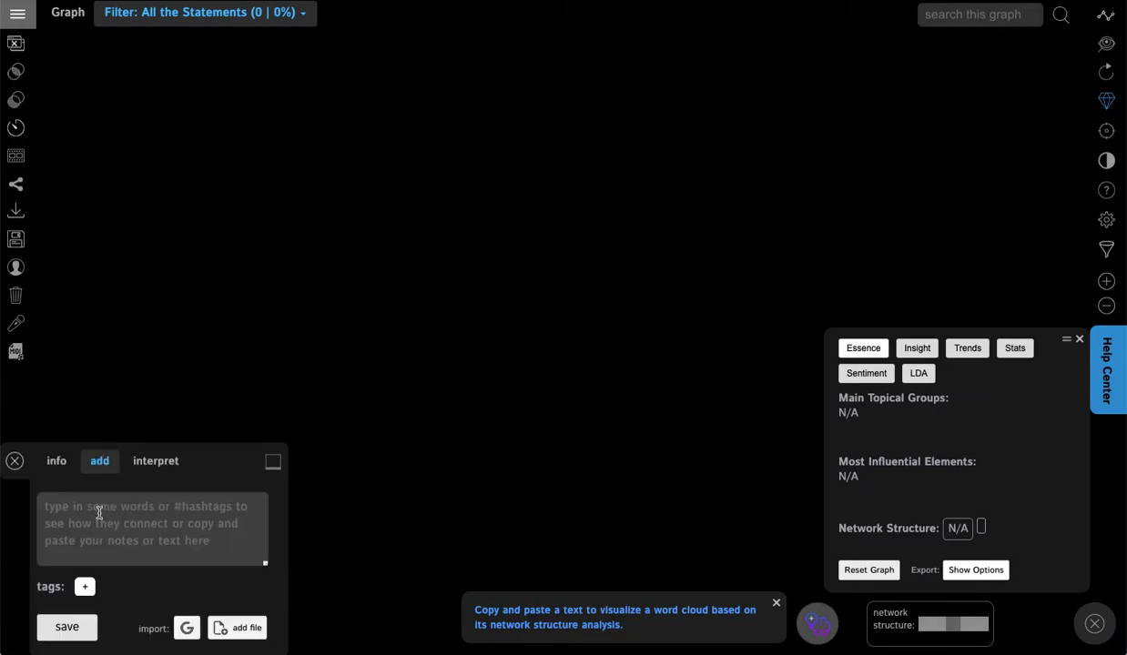
click(95, 502)
key(ctrl+v)
click(67, 628)
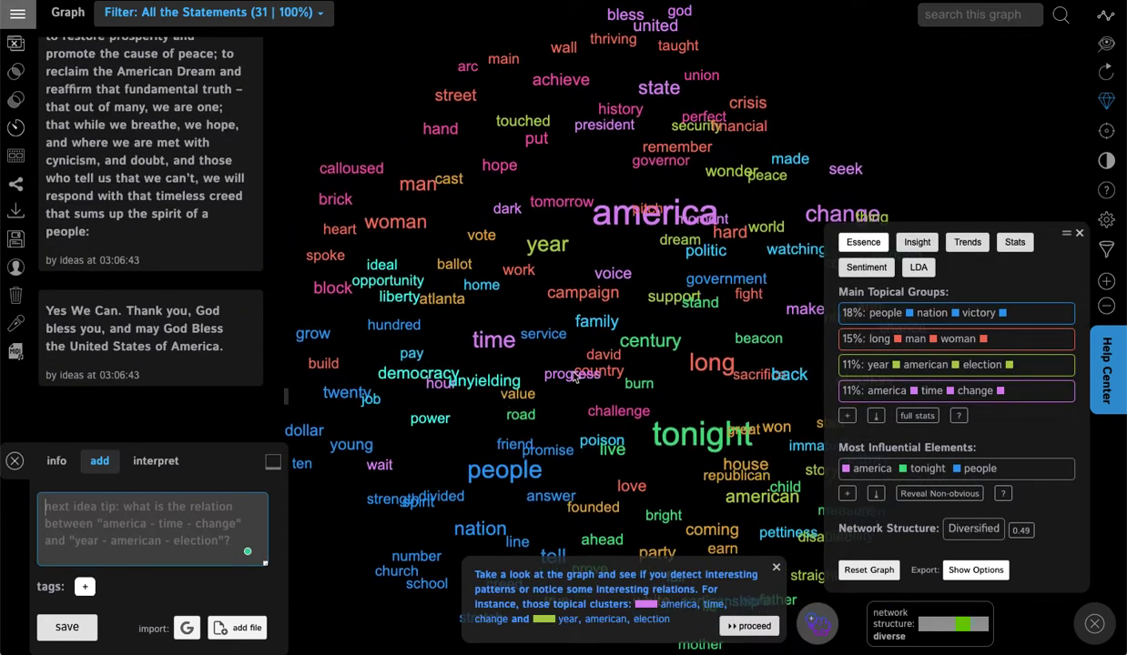
- Hide labels for nodes below 7, re-run the layout, and close the statements panel and tip
click(1108, 220)
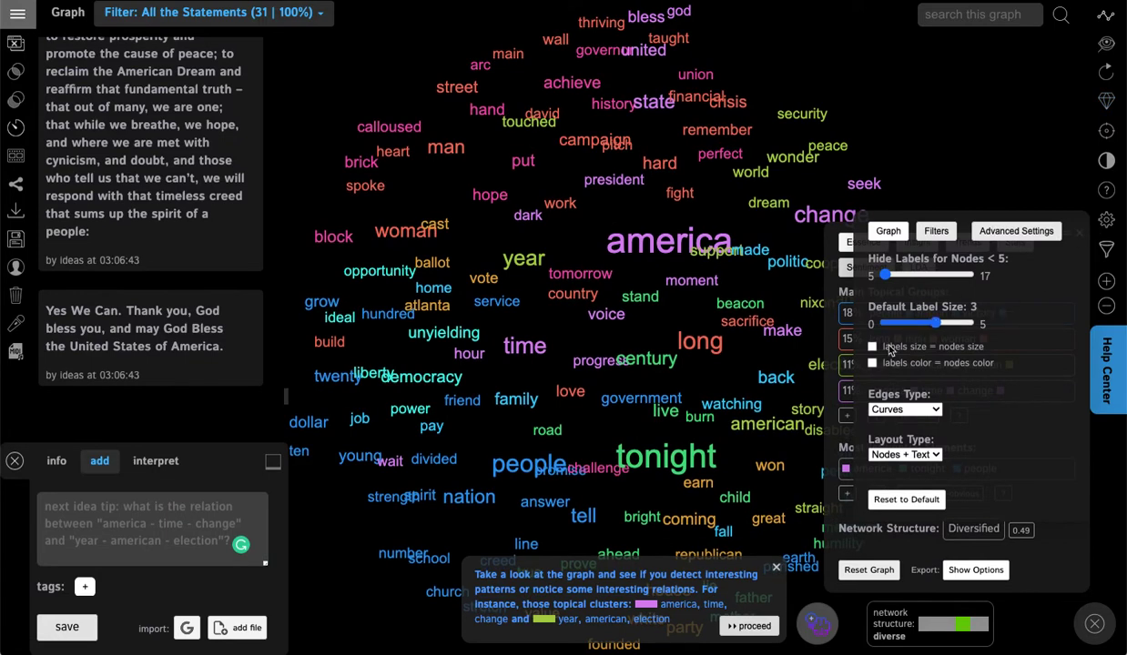
drag(884, 275, 898, 277)
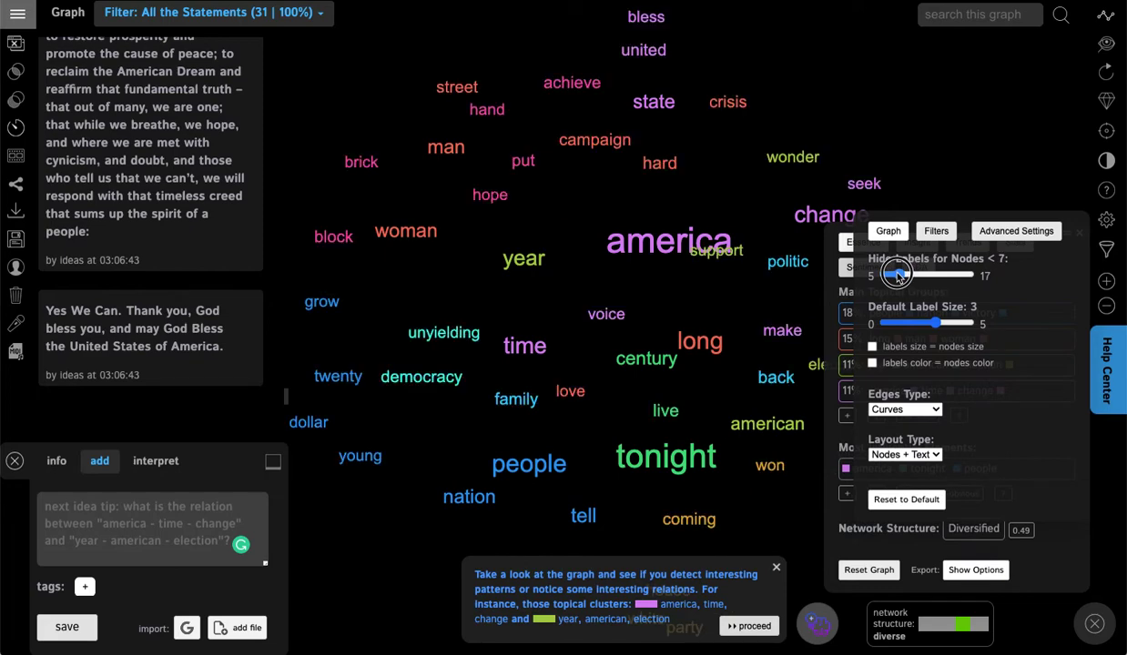
click(1105, 101)
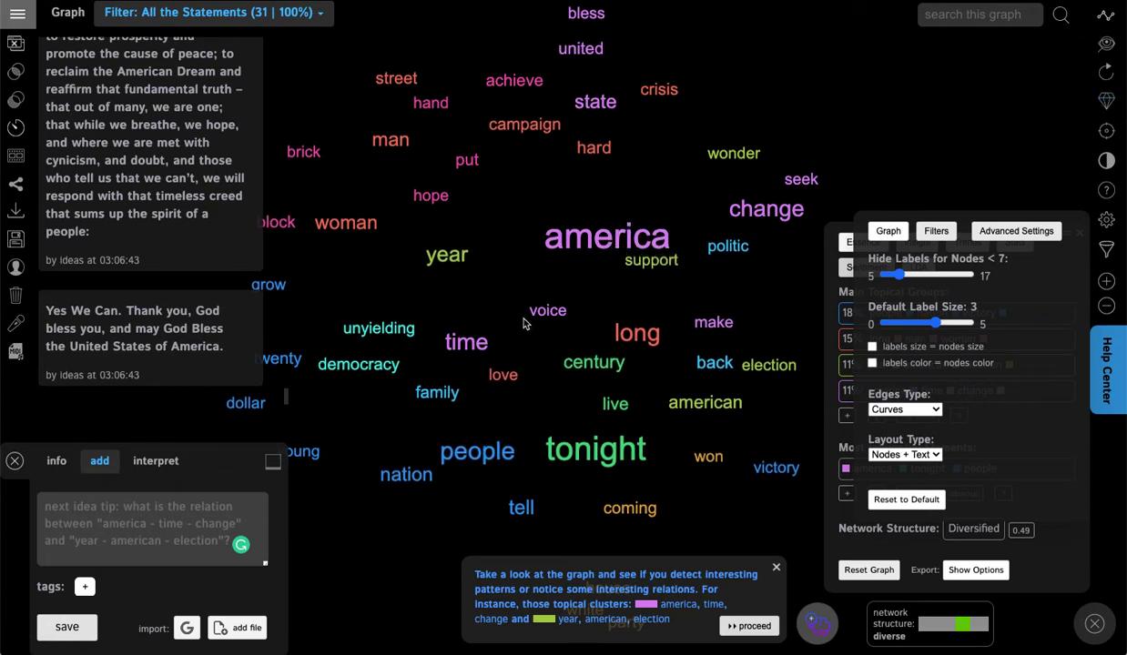
click(14, 461)
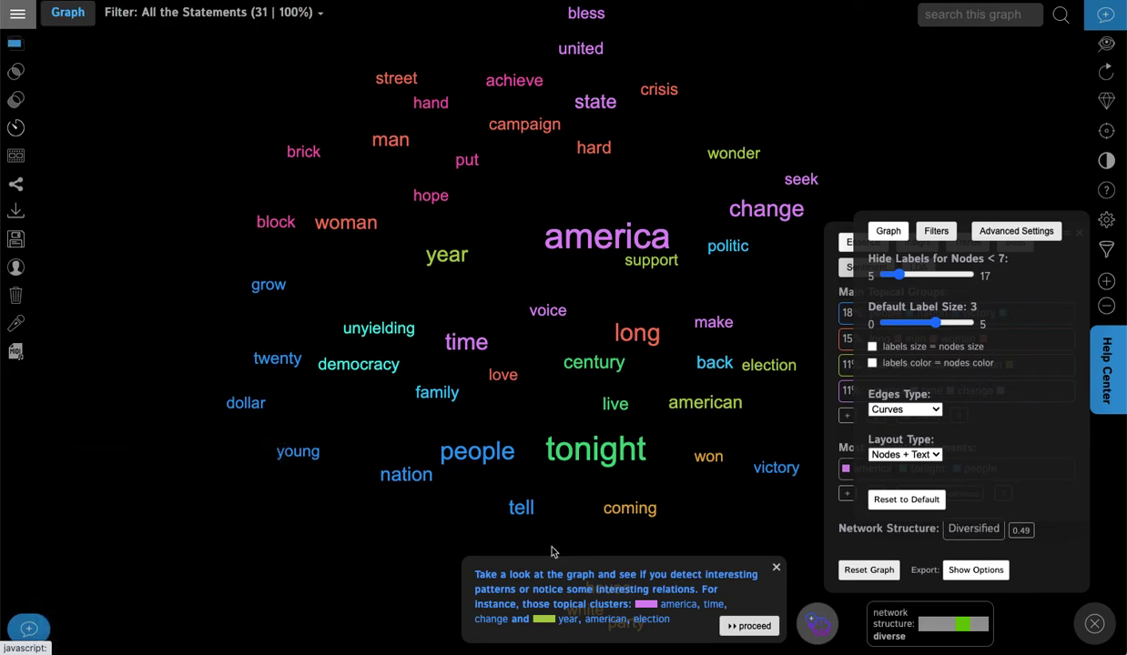
click(775, 569)
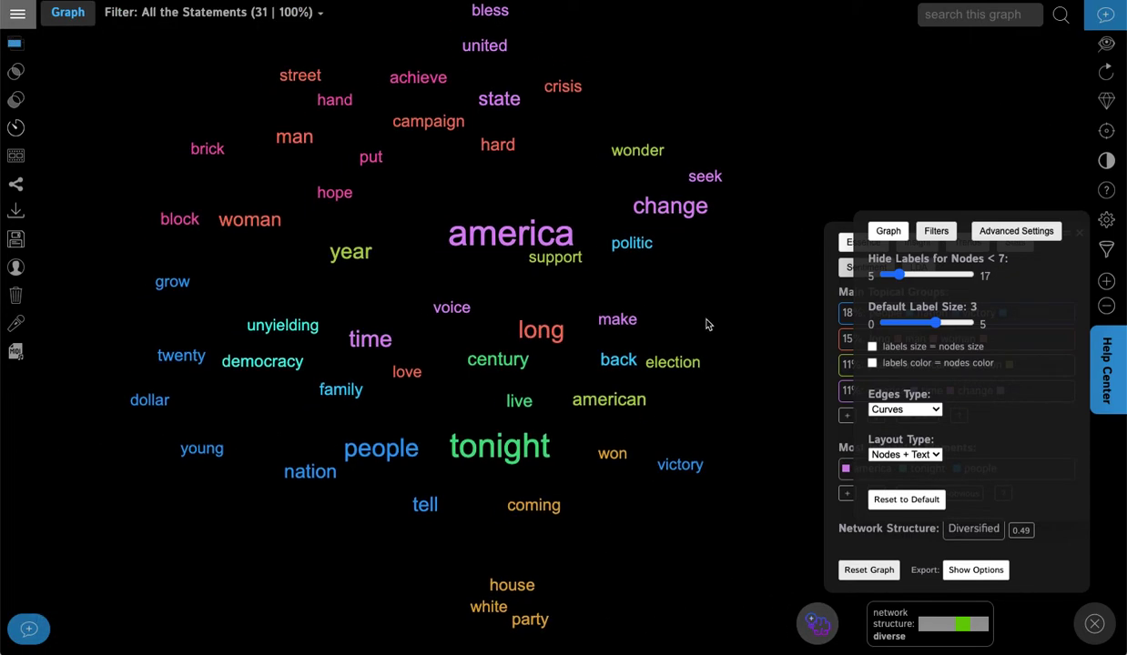
- Switch the word connections to straight lines, then back to curves
click(900, 411)
click(894, 397)
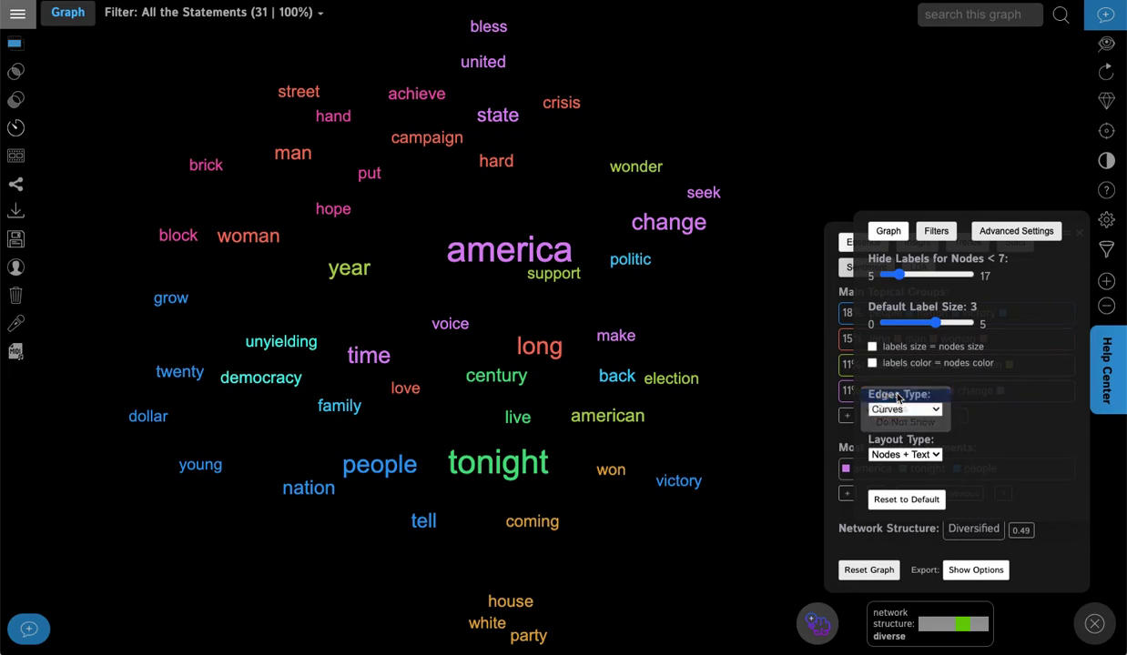
click(900, 410)
click(893, 422)
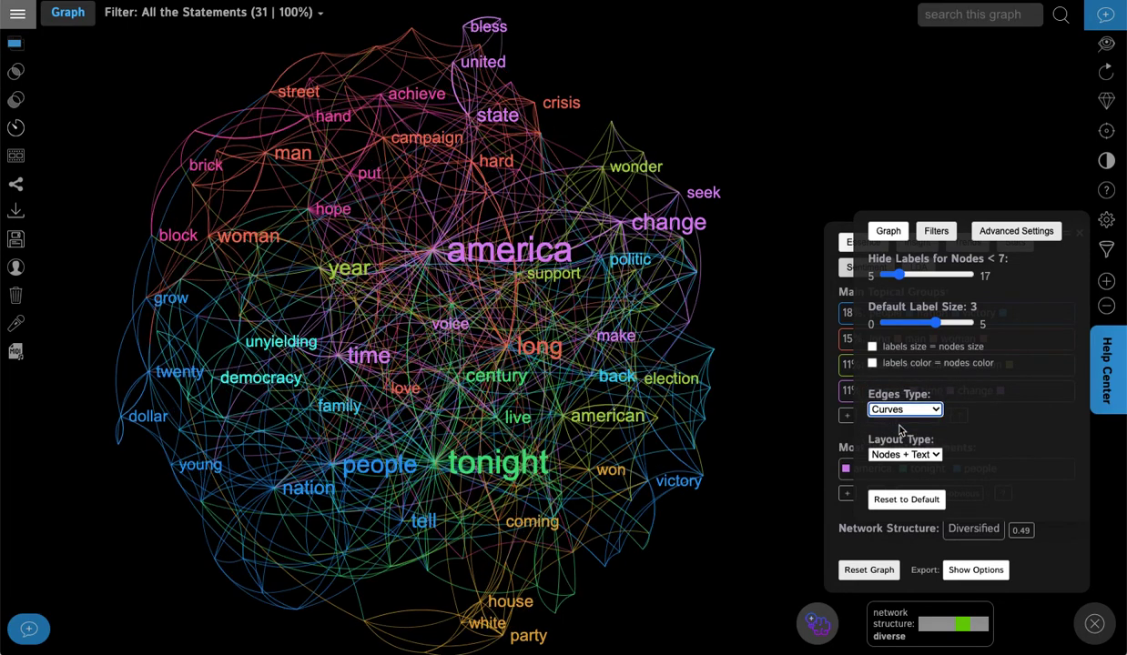
click(883, 410)
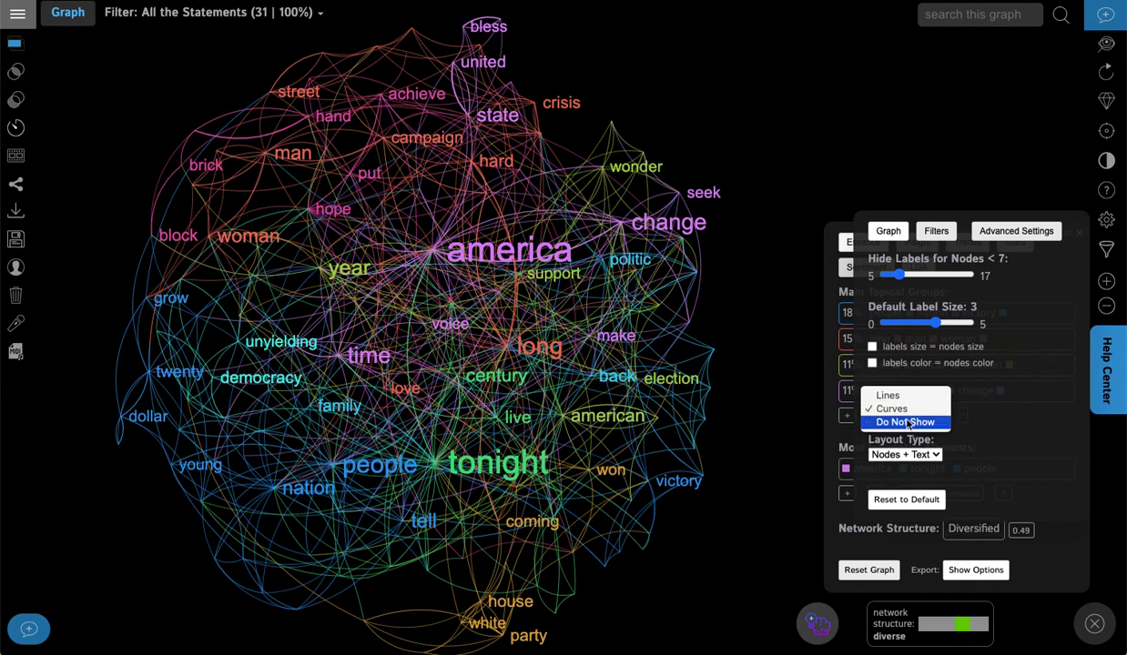
- Set edges to Do Not Show, remove 'america' and 'tonight', and label only nodes of size 8+
click(888, 423)
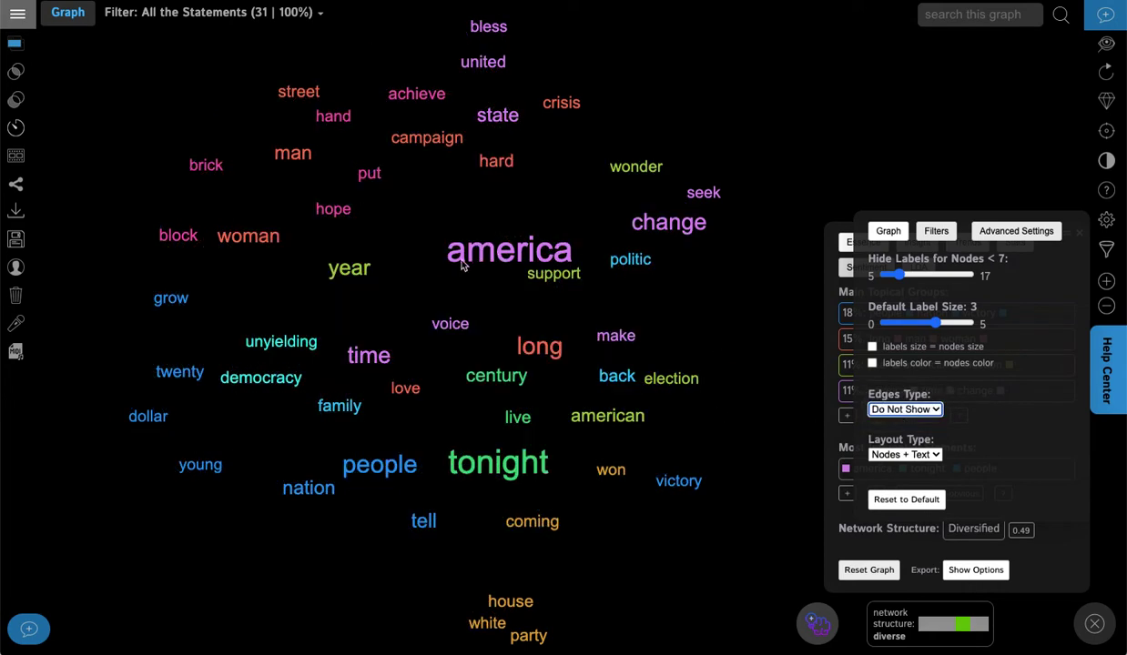
click(431, 253)
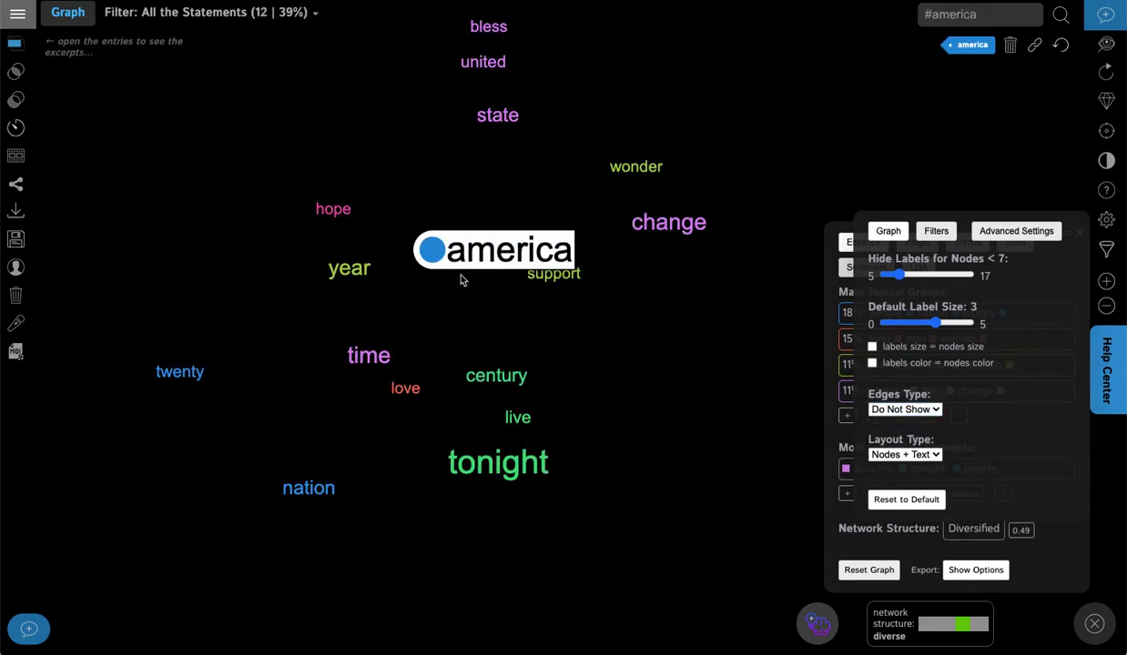
click(426, 455)
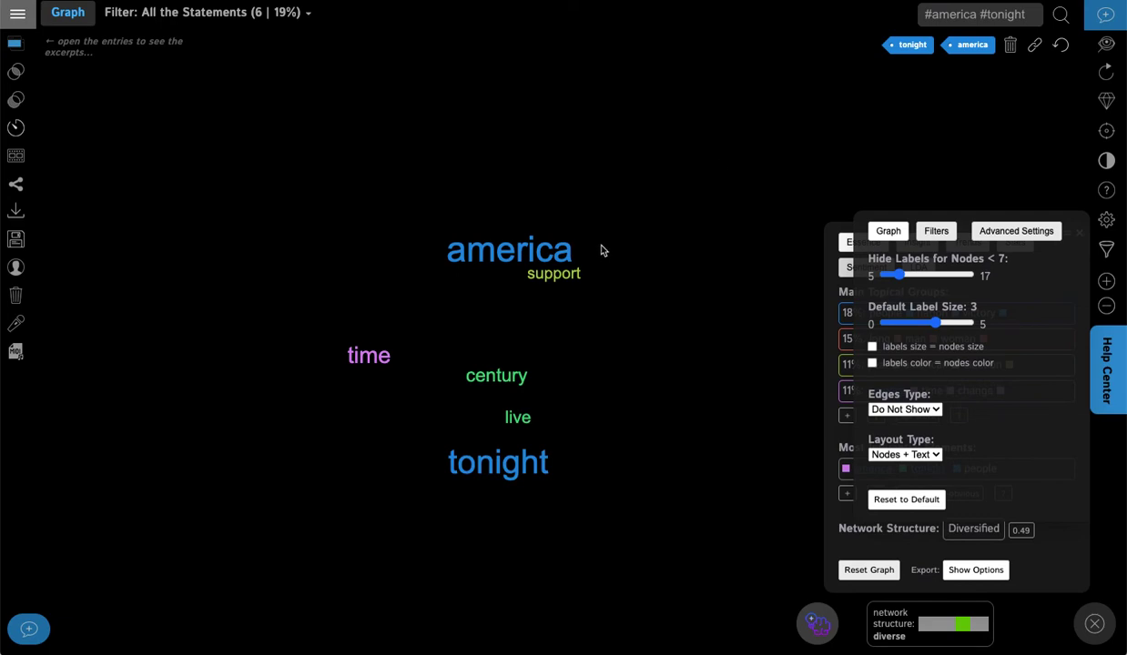
click(1012, 47)
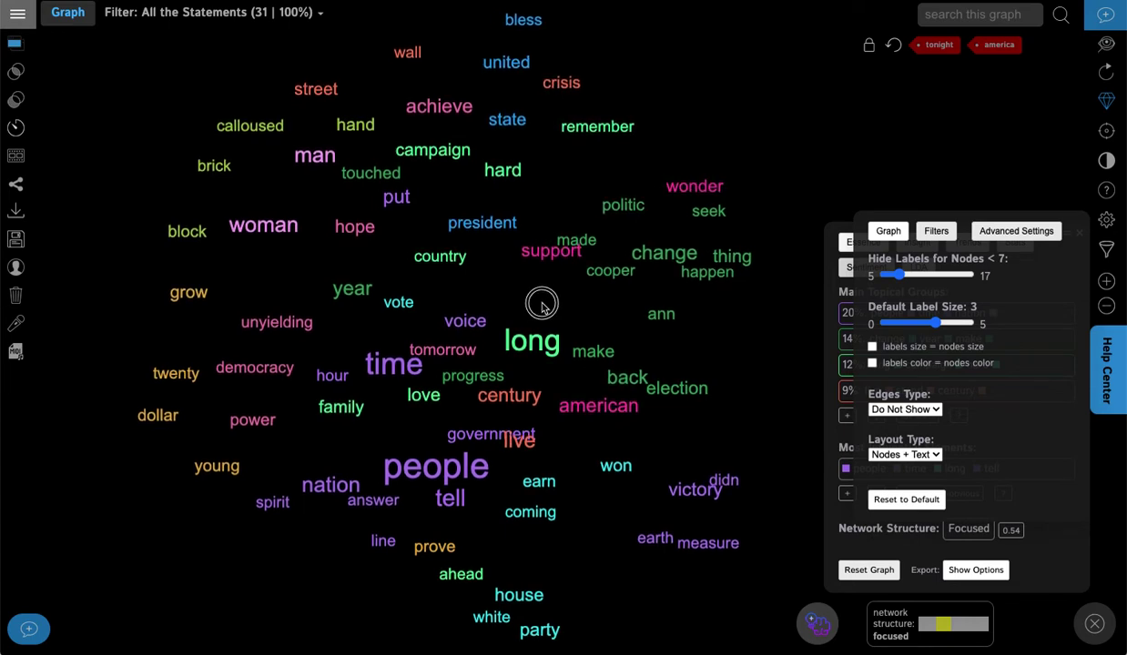
drag(899, 275, 906, 273)
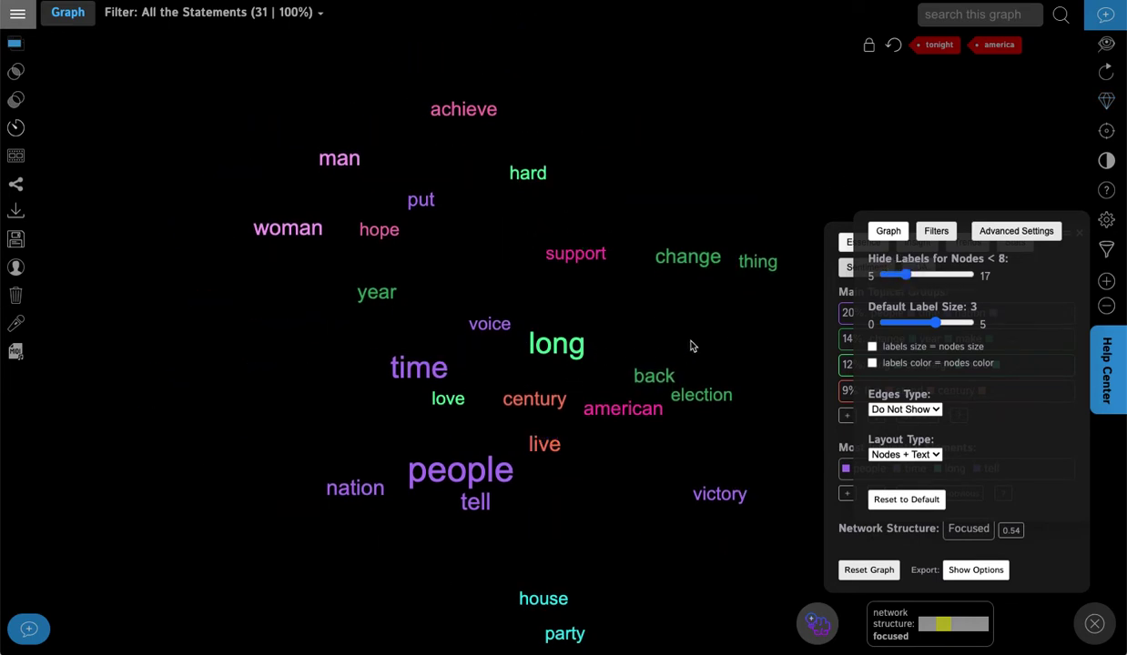
drag(691, 346, 652, 310)
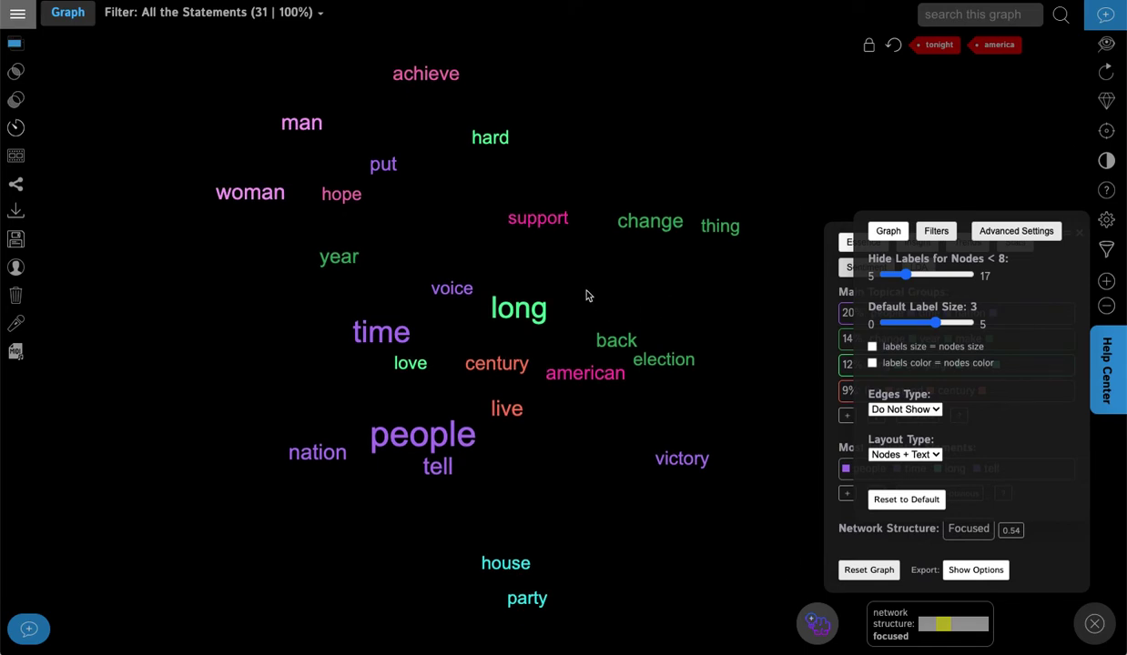
- Import Google search results for 'artificial intelligence' through the Google app
click(17, 16)
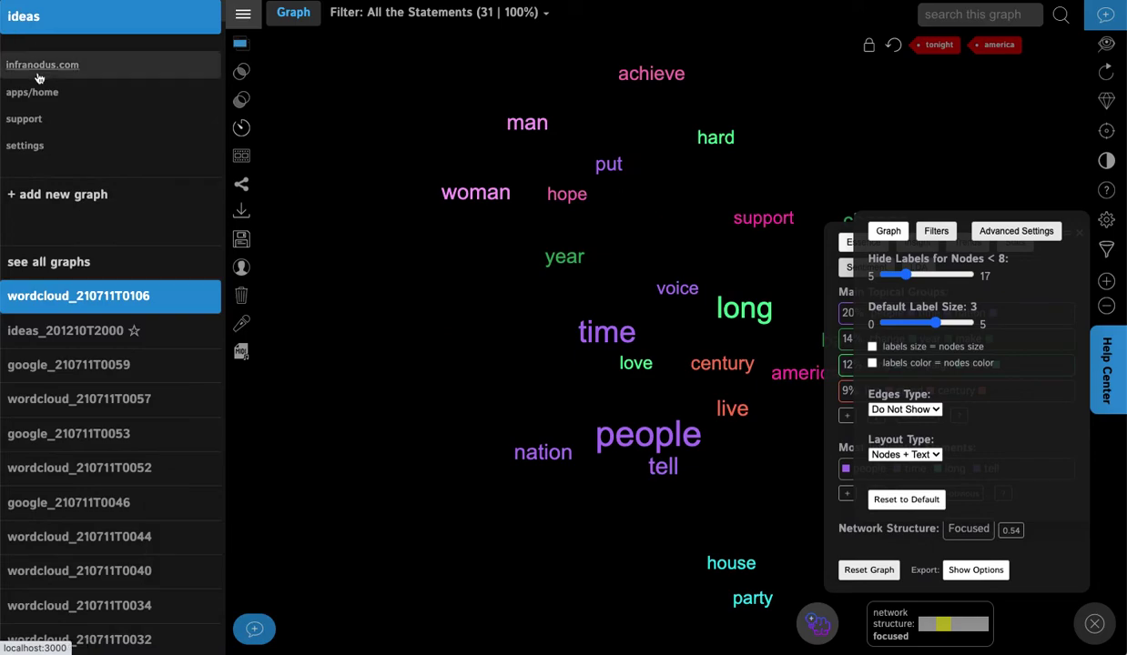
click(32, 97)
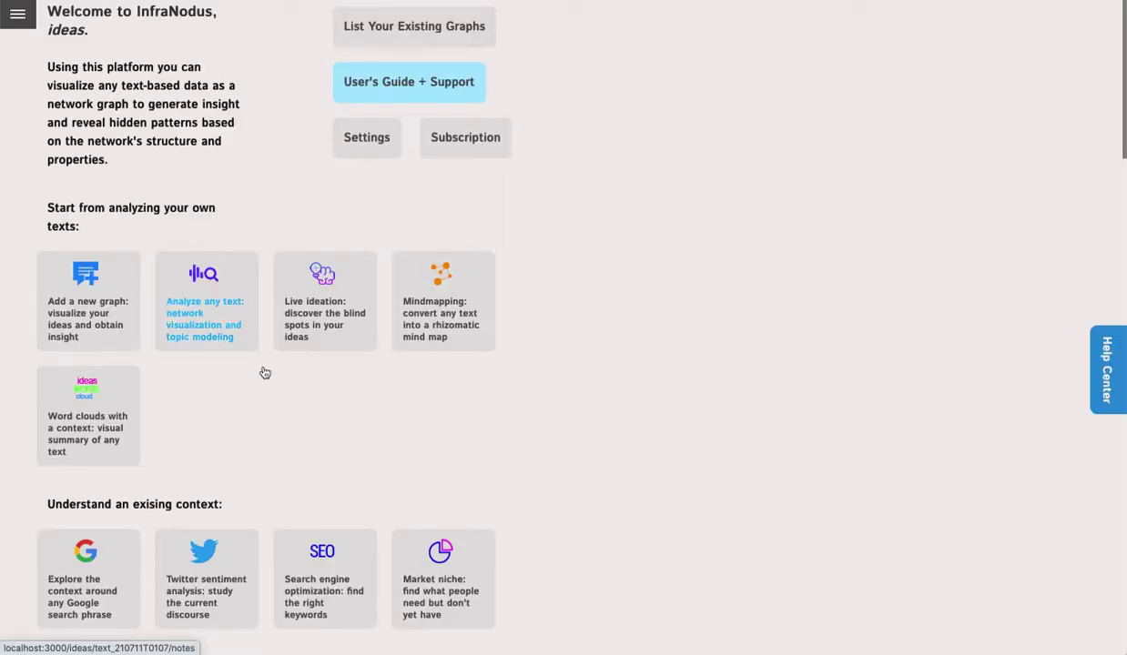
scroll(263, 428, down, 3)
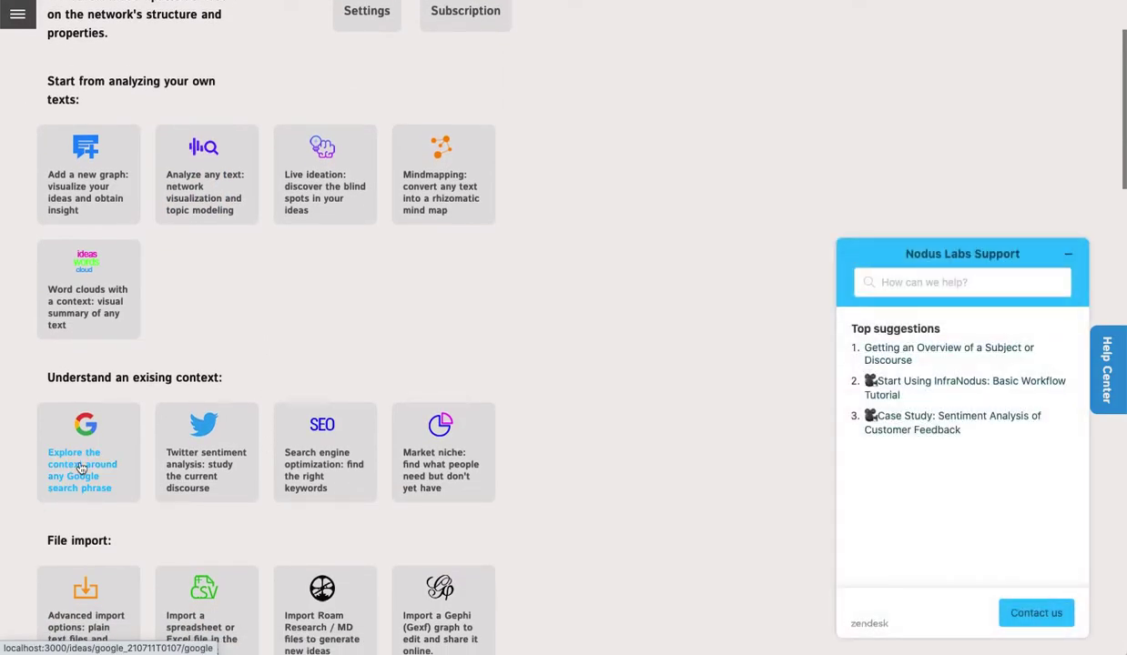
click(81, 468)
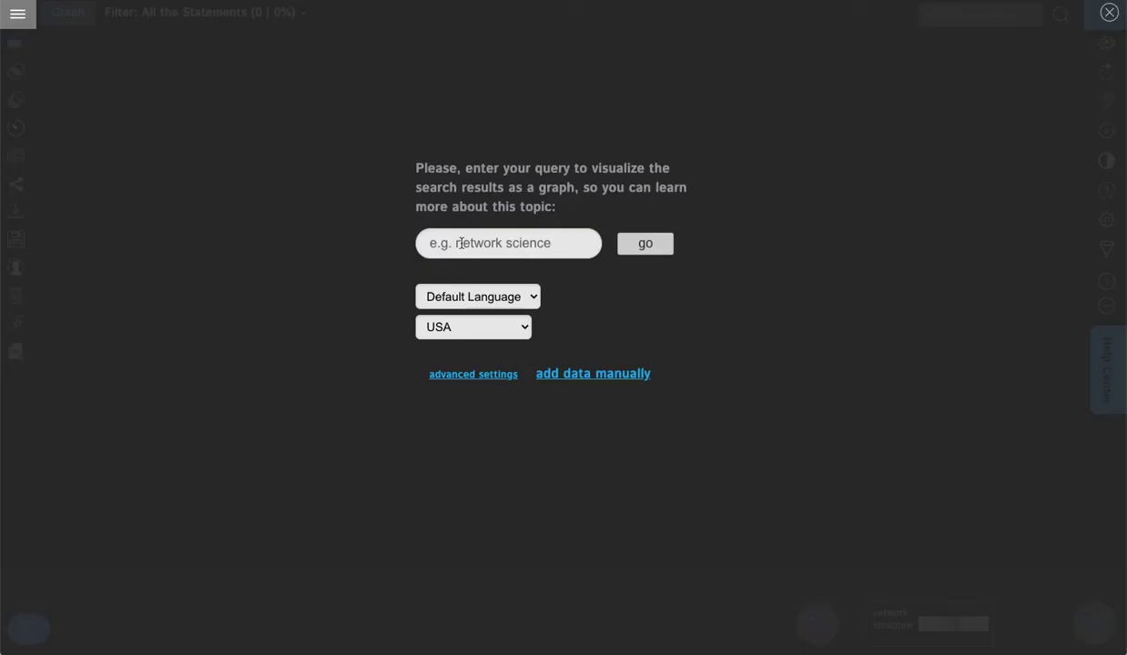
click(461, 243)
text(artificial intelligence)
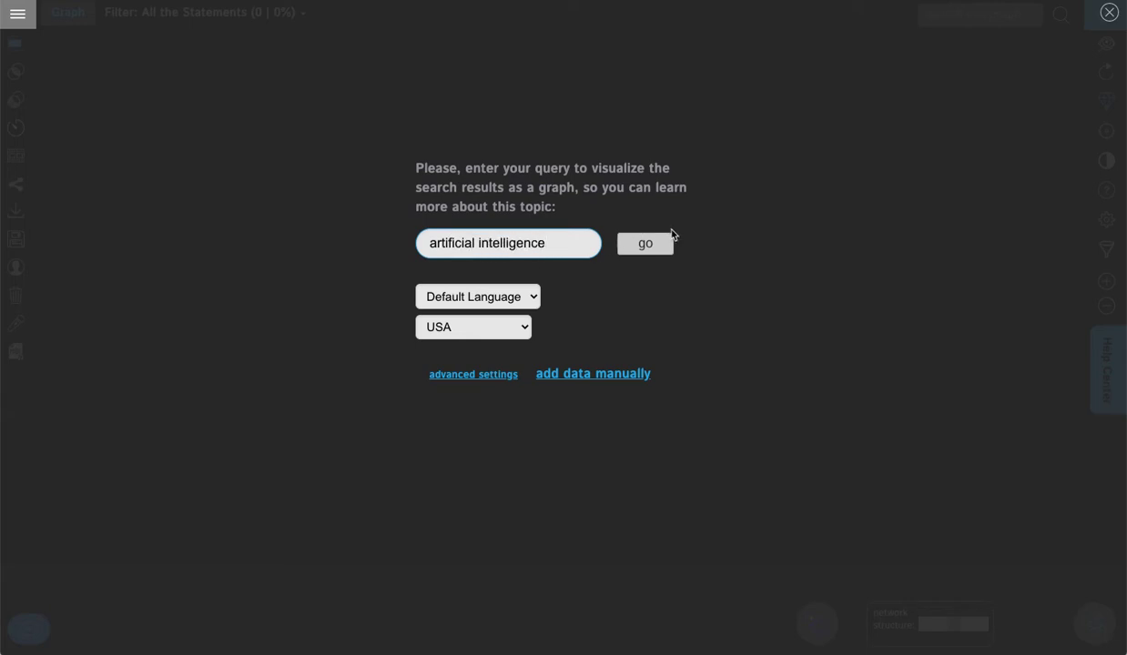
click(648, 246)
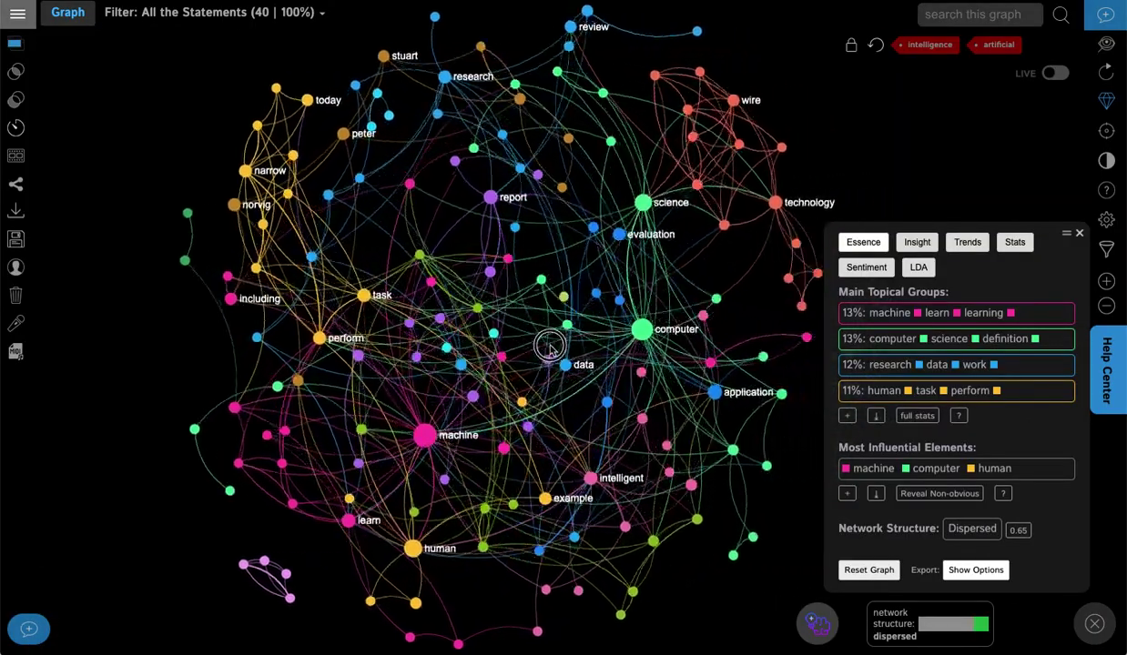
- Preview excerpts for the machine/learn/learning group and the other topical groups, then clear the selection
click(1027, 315)
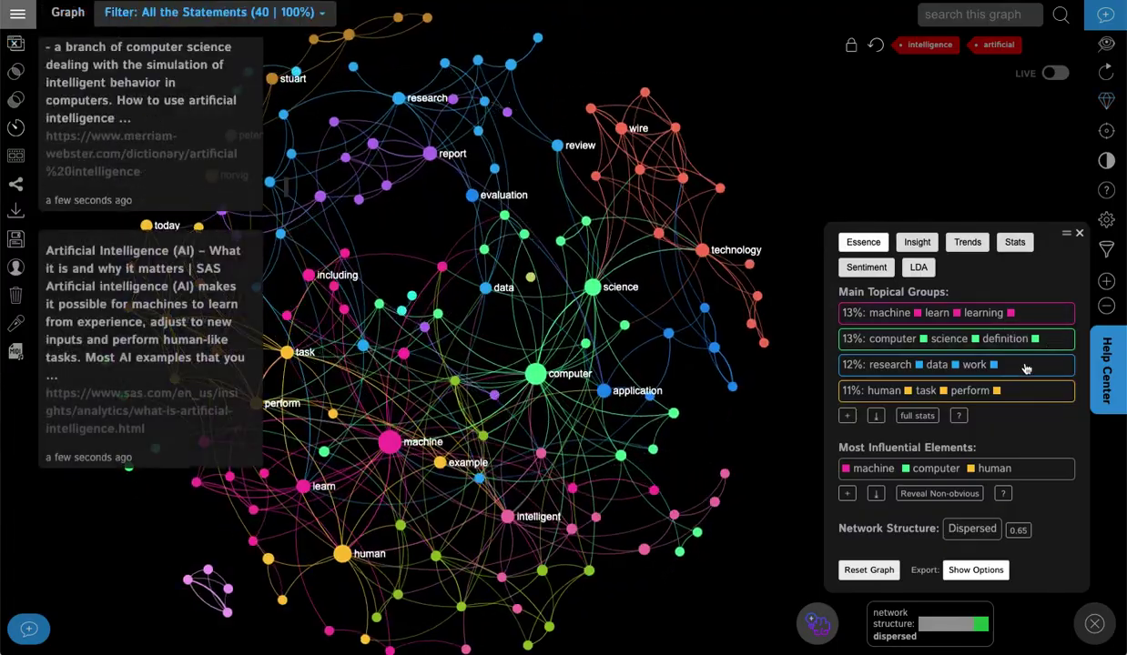
mouse_move(1027, 368)
mouse_move(1023, 392)
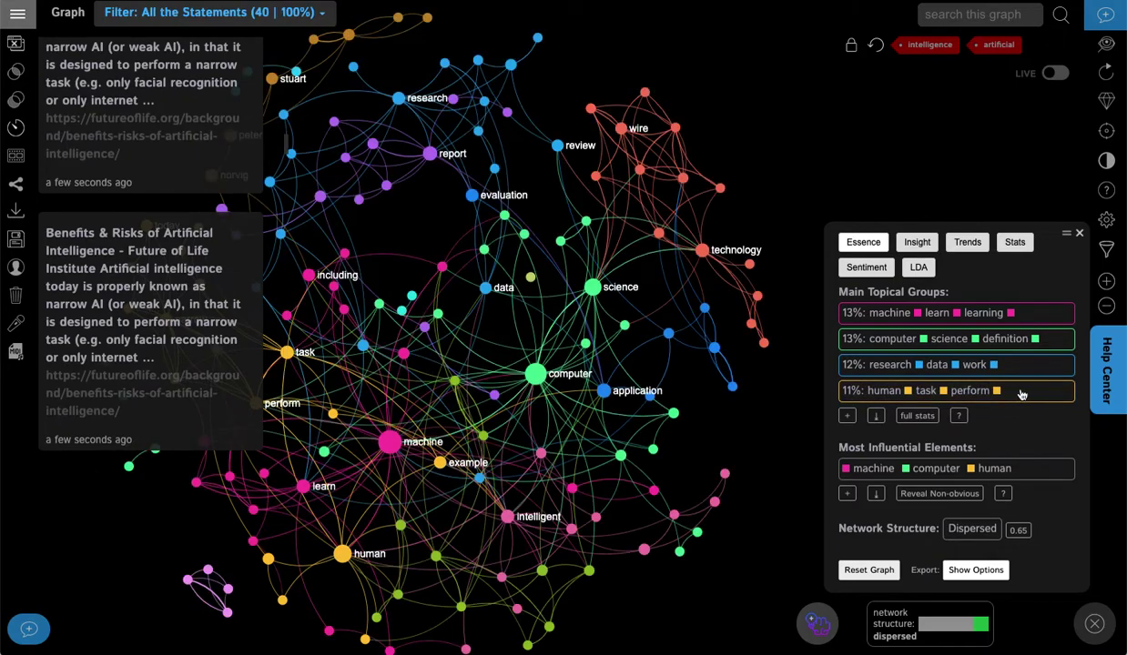
click(11, 48)
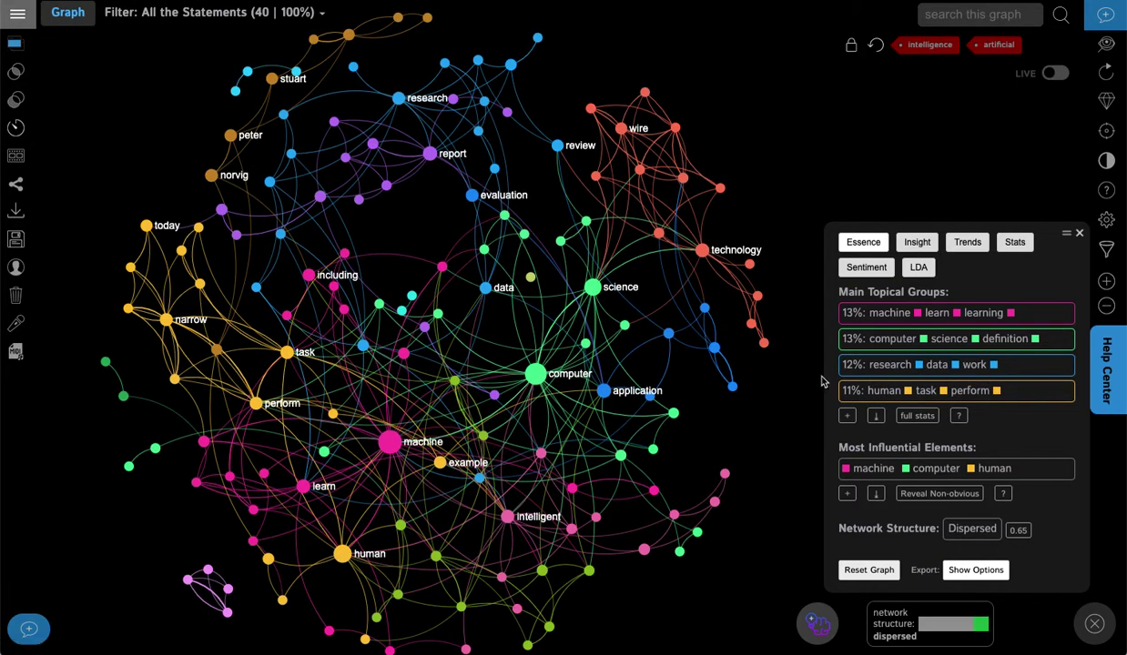
- Switch the layout to Word Cloud, with label size and colour taken from each node
click(1106, 223)
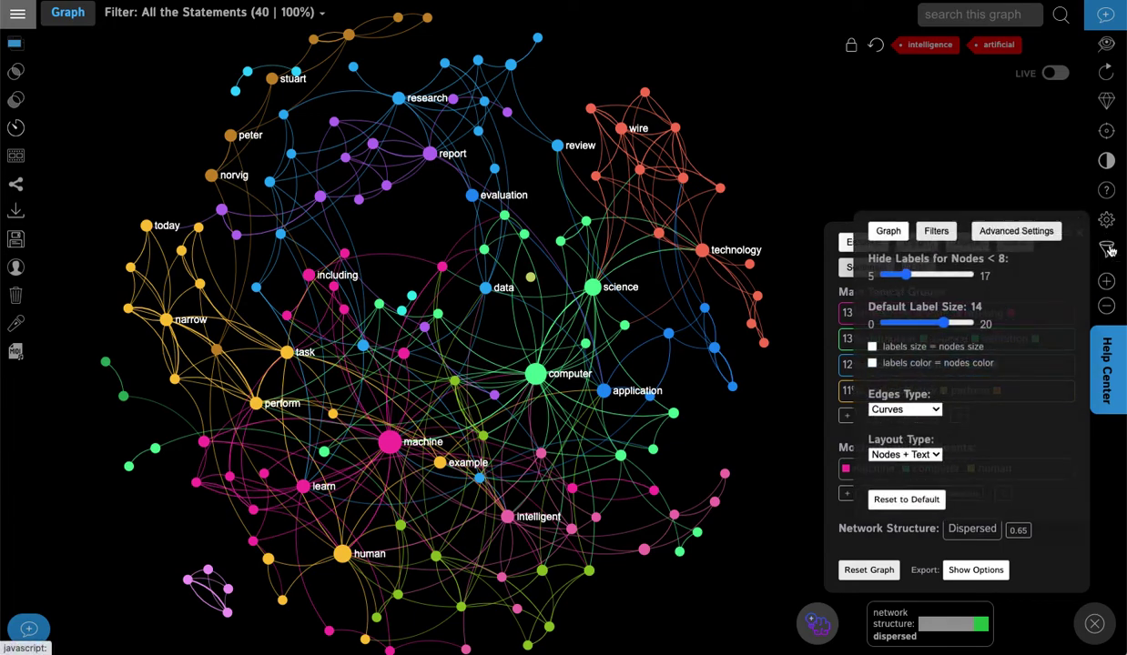
click(905, 409)
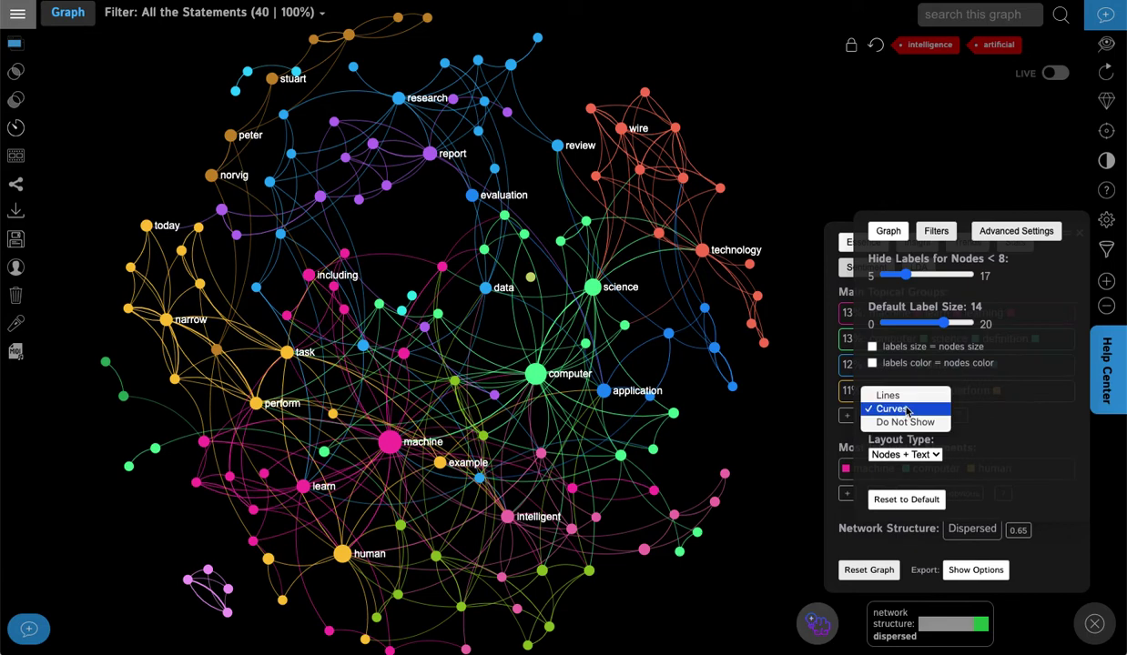
click(993, 422)
click(921, 454)
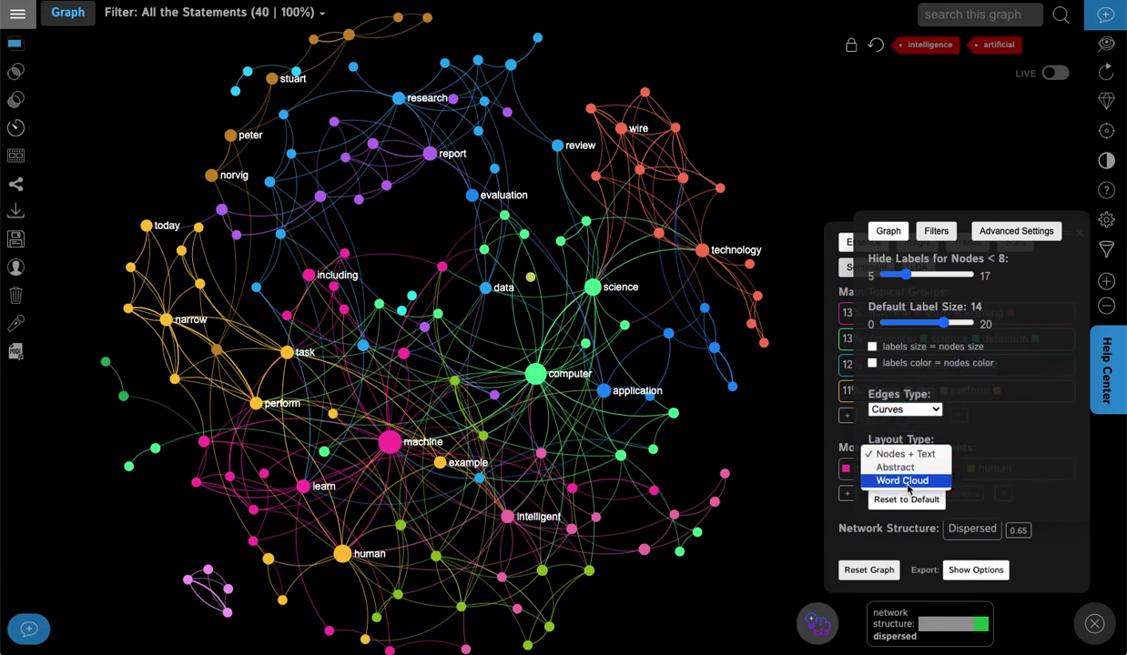
click(904, 480)
click(872, 347)
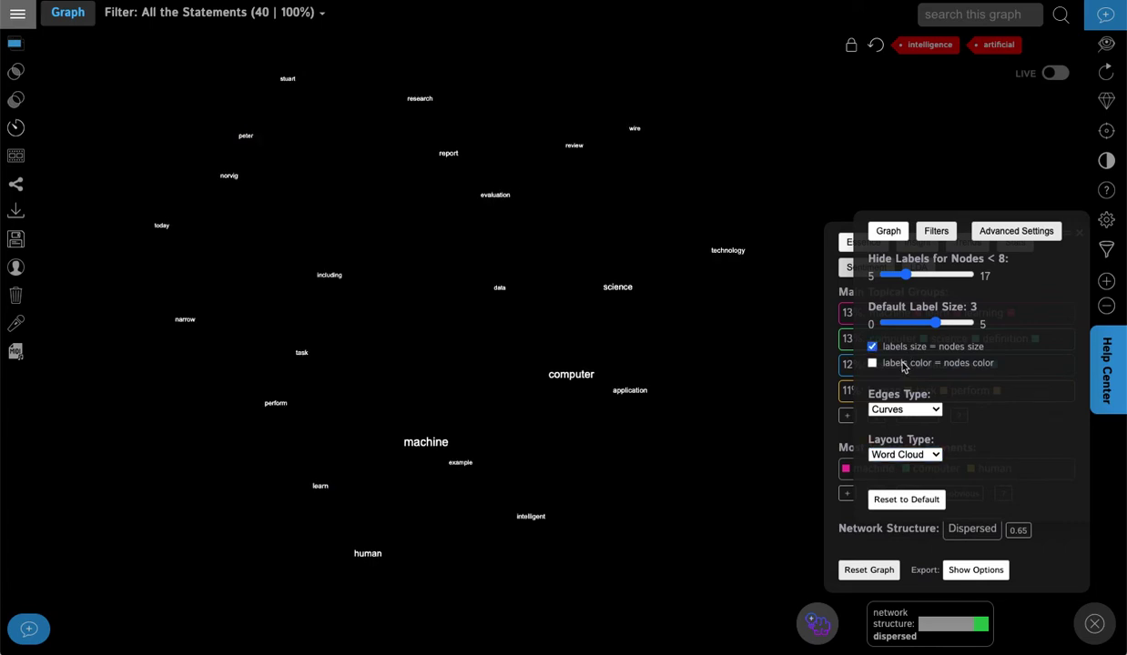
click(903, 365)
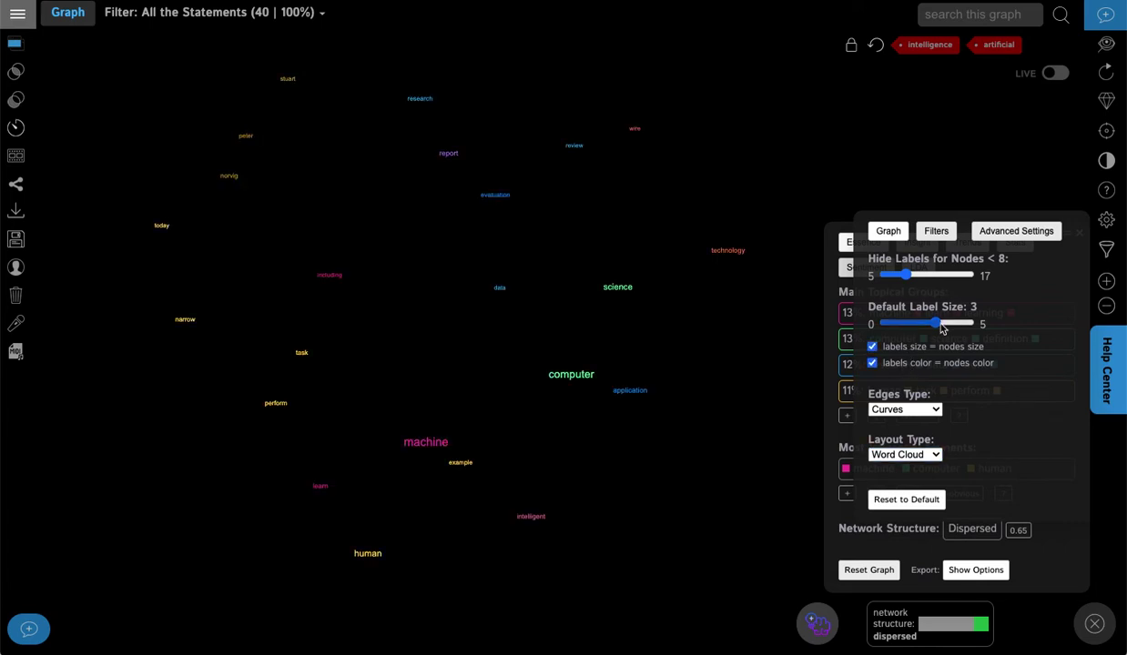
- Set label size to 2 and hide labels for nodes below 7
mouse_move(942, 329)
mouse_down()
mouse_move(893, 322)
mouse_move(925, 326)
mouse_up()
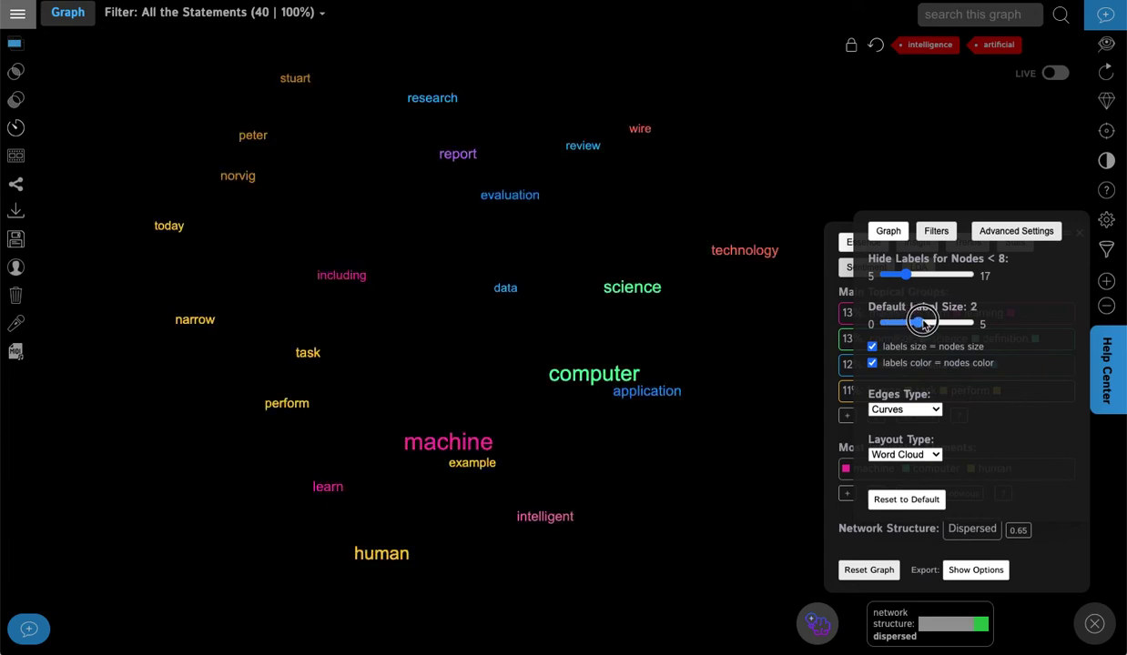
click(898, 278)
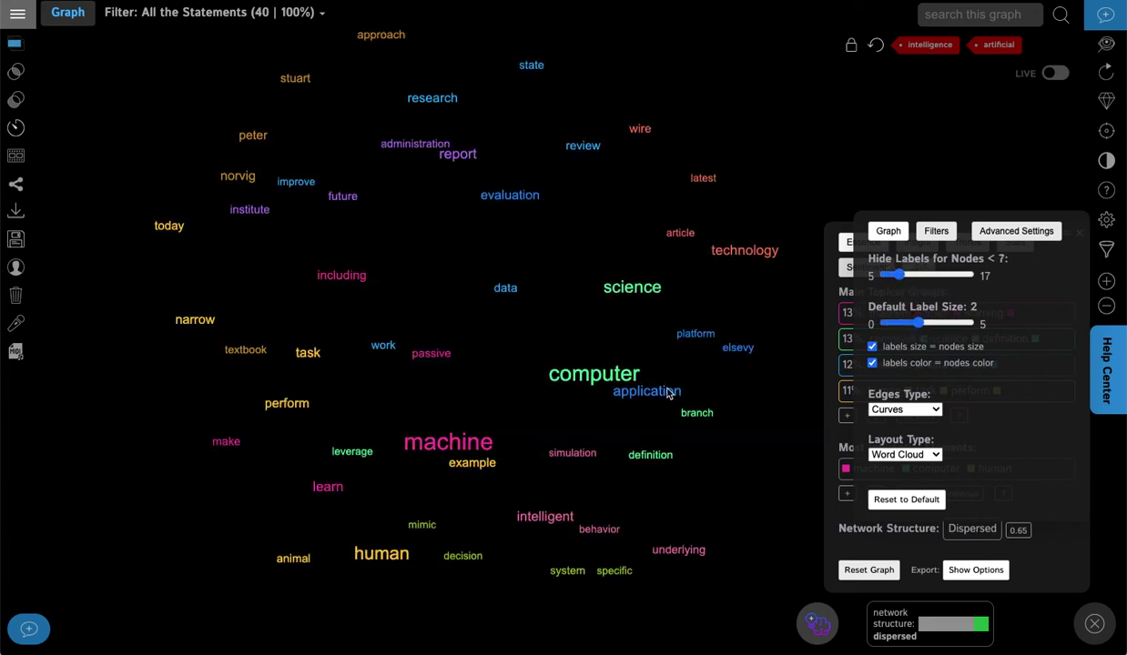
click(928, 324)
drag(929, 324, 920, 324)
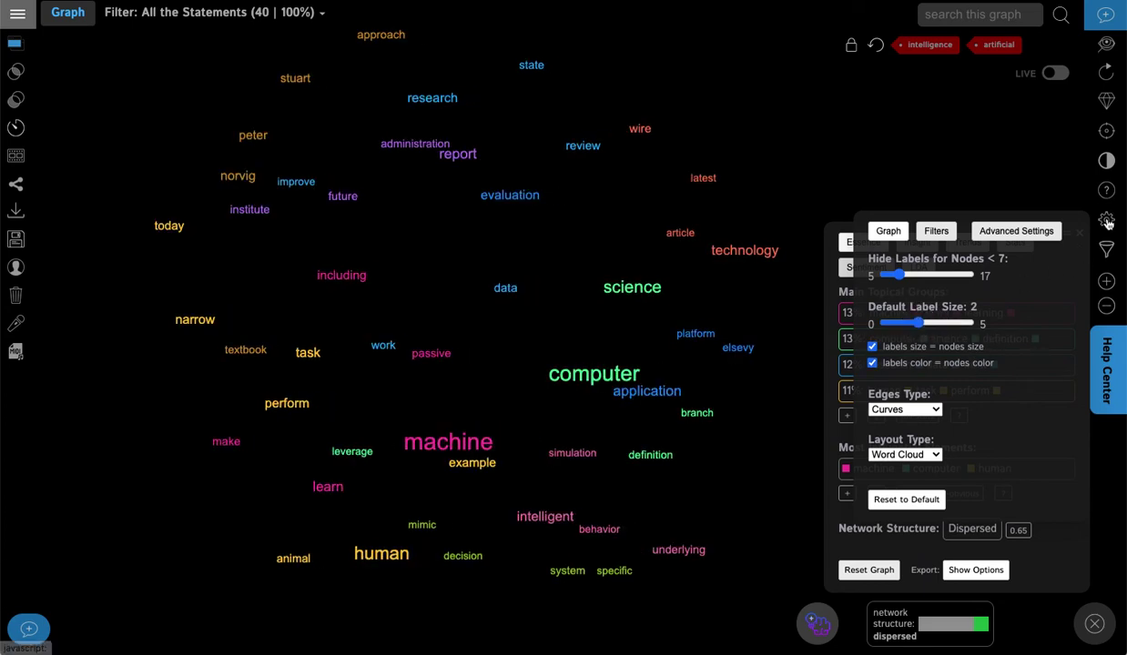
click(1071, 212)
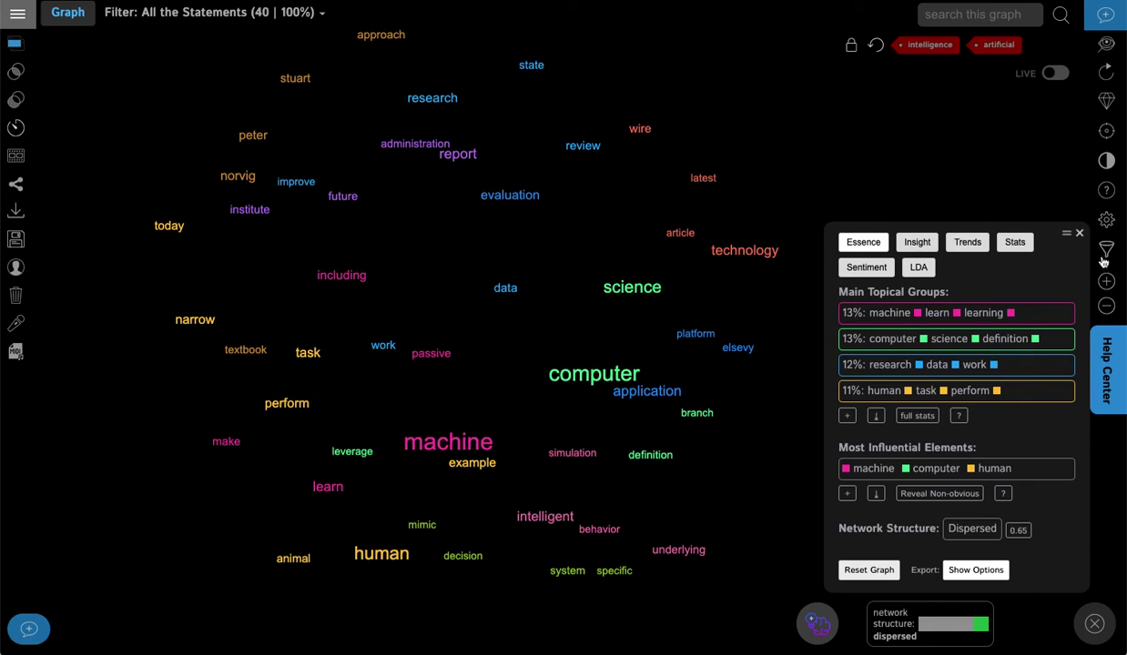
- Delete the machine and computer nodes from the AI word cloud, then select science
click(15, 215)
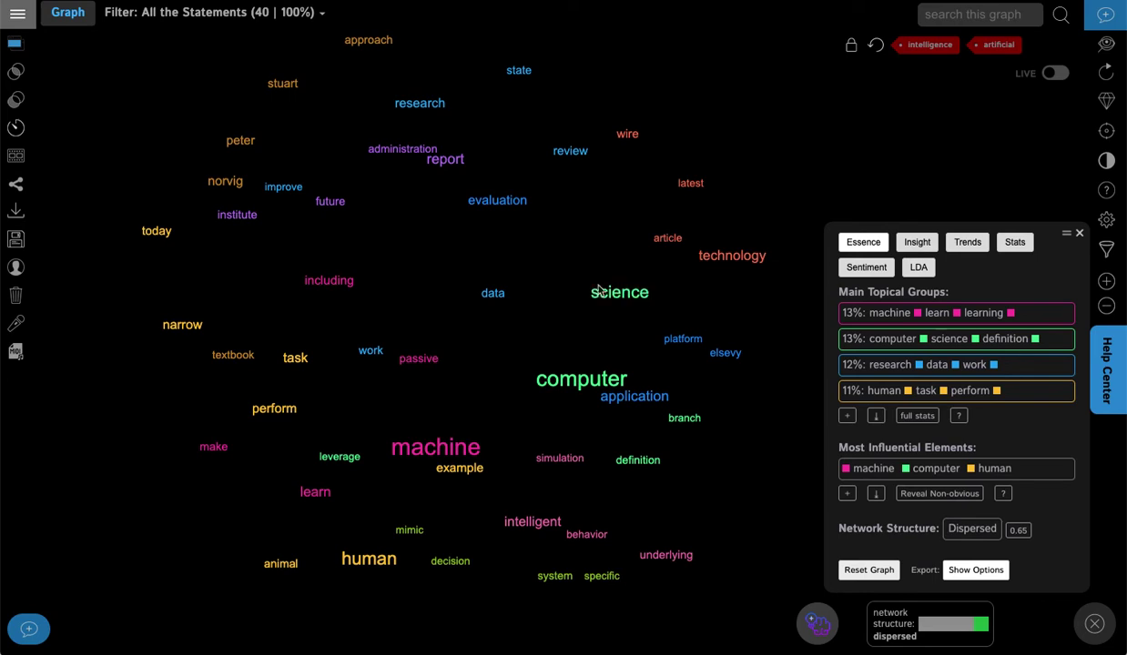
click(369, 442)
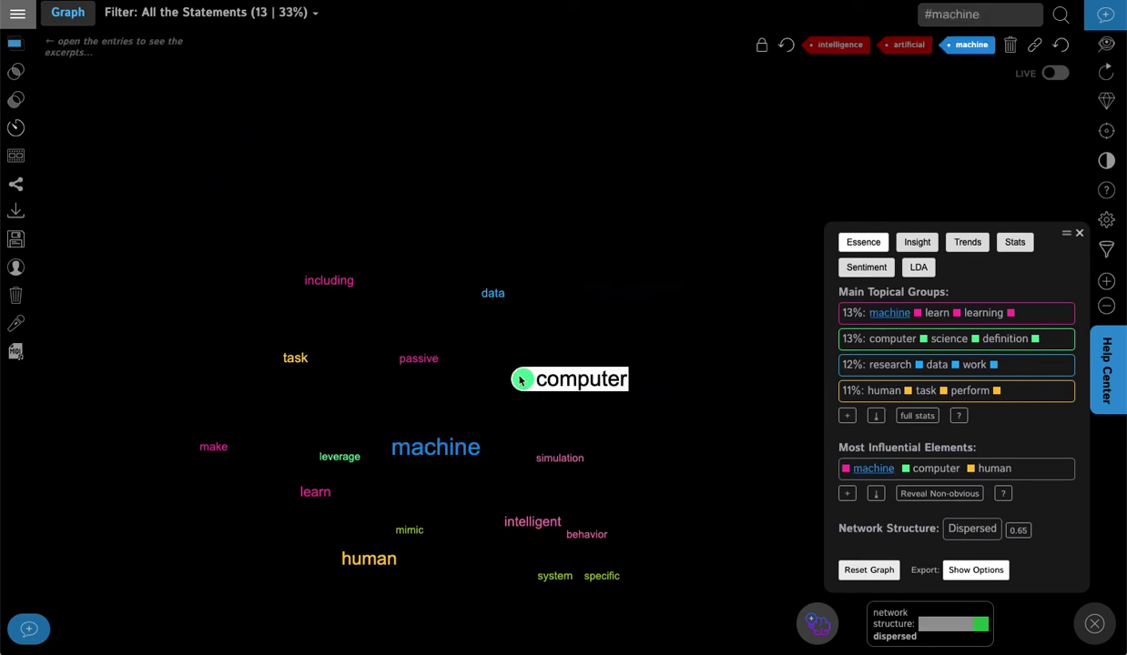
click(522, 381)
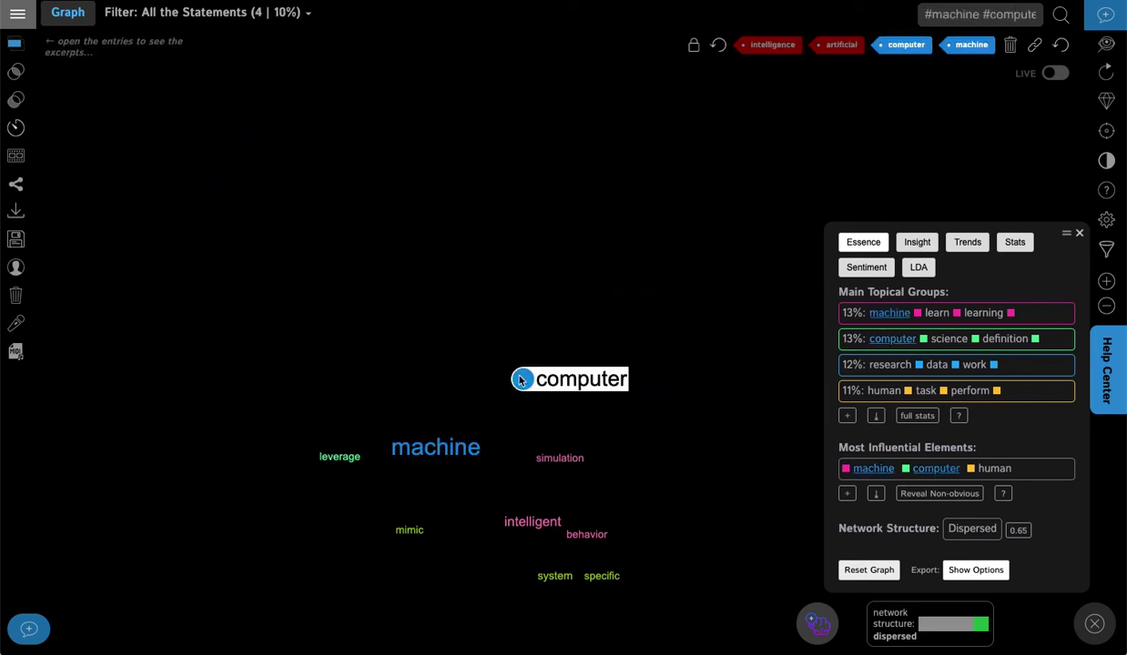
click(1013, 55)
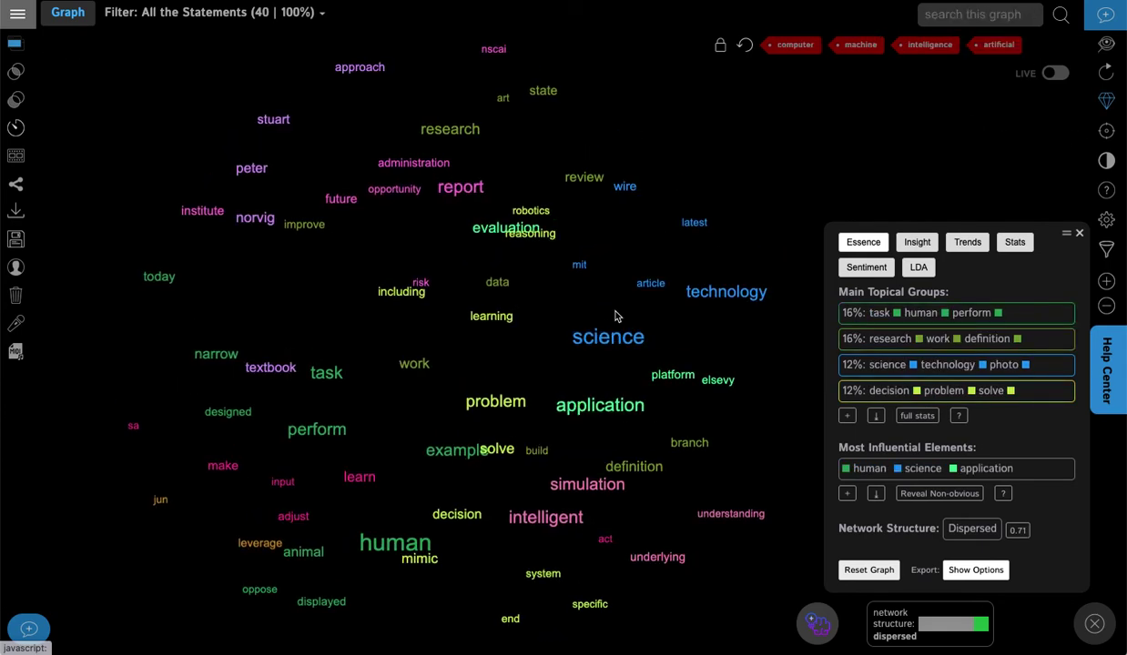
click(562, 340)
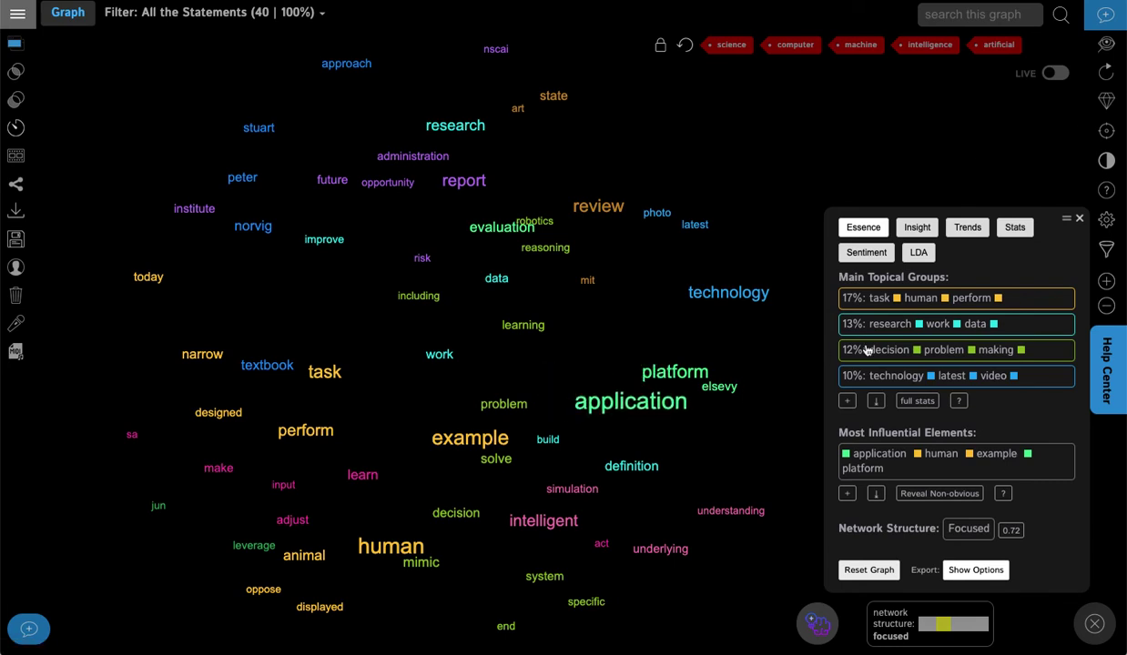
- Filter to the single statement containing both application and platform and read its text
click(563, 407)
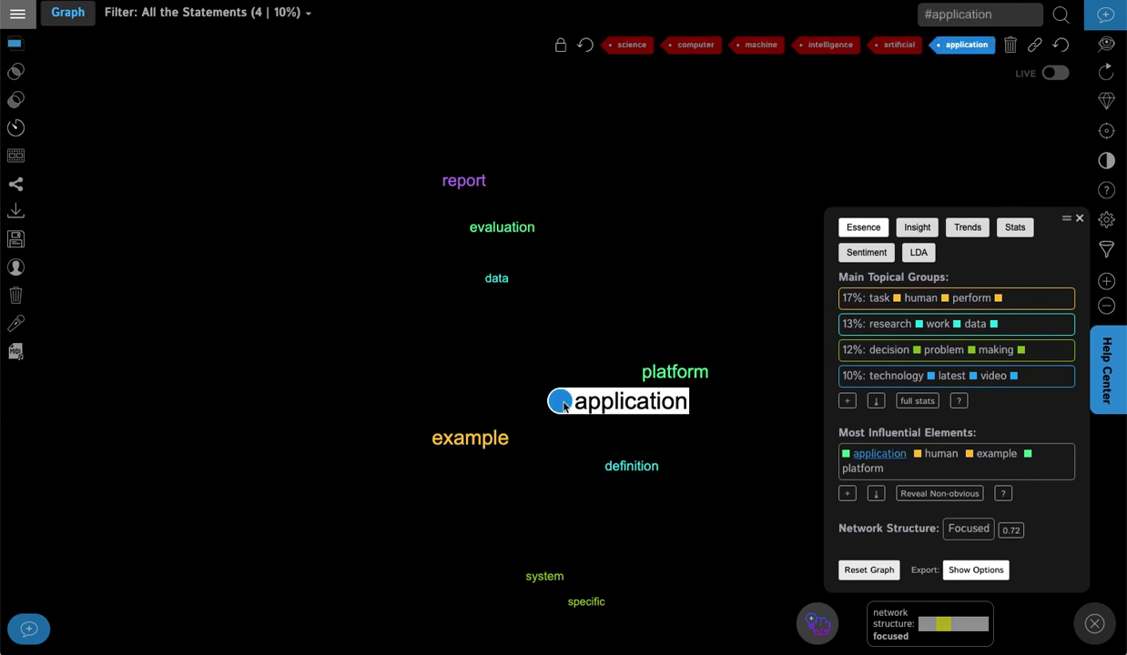
click(634, 376)
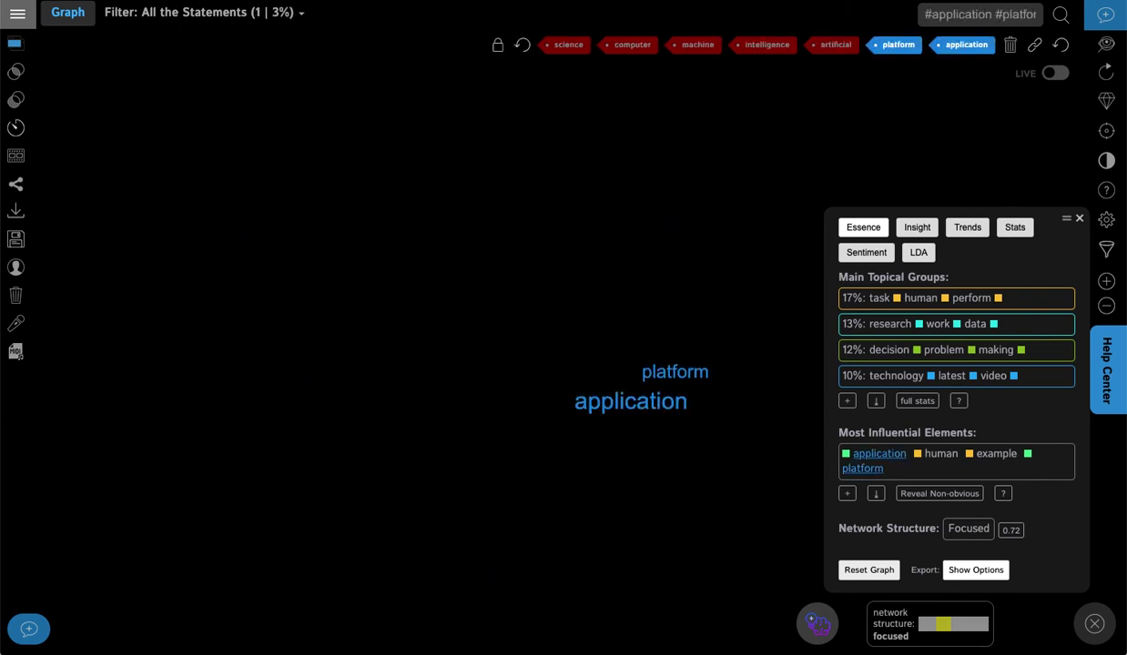
click(9, 43)
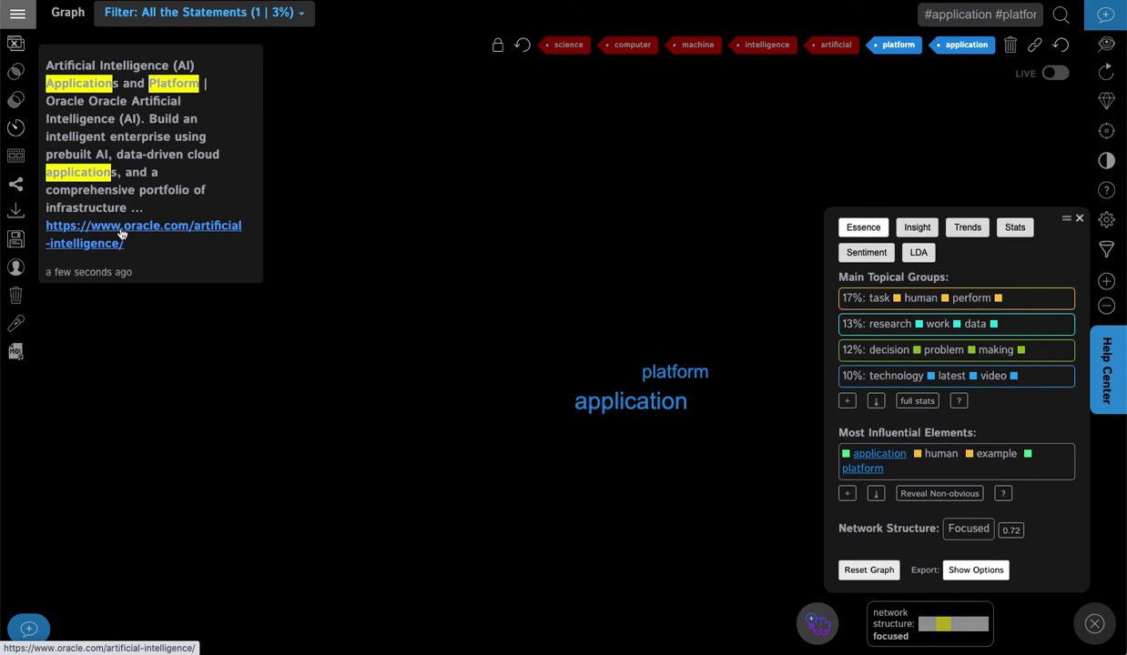
click(15, 44)
- Clear the filter, then narrow to the task/human/perform topic and the 2 perform-and-human statements
click(1061, 45)
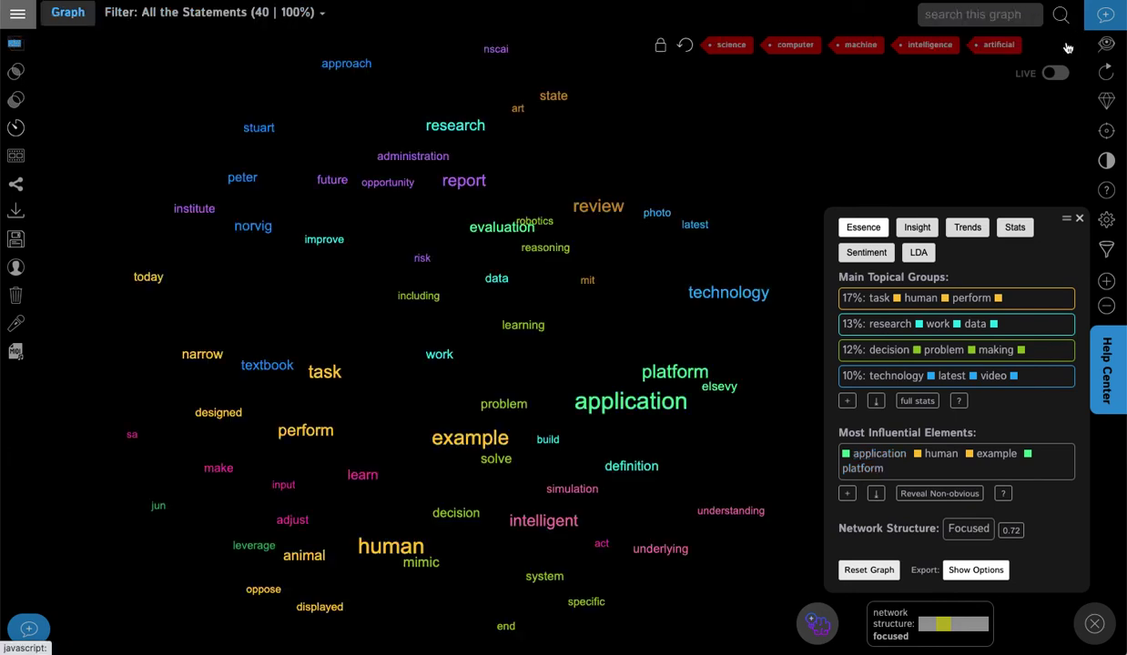
triple_click(1032, 299)
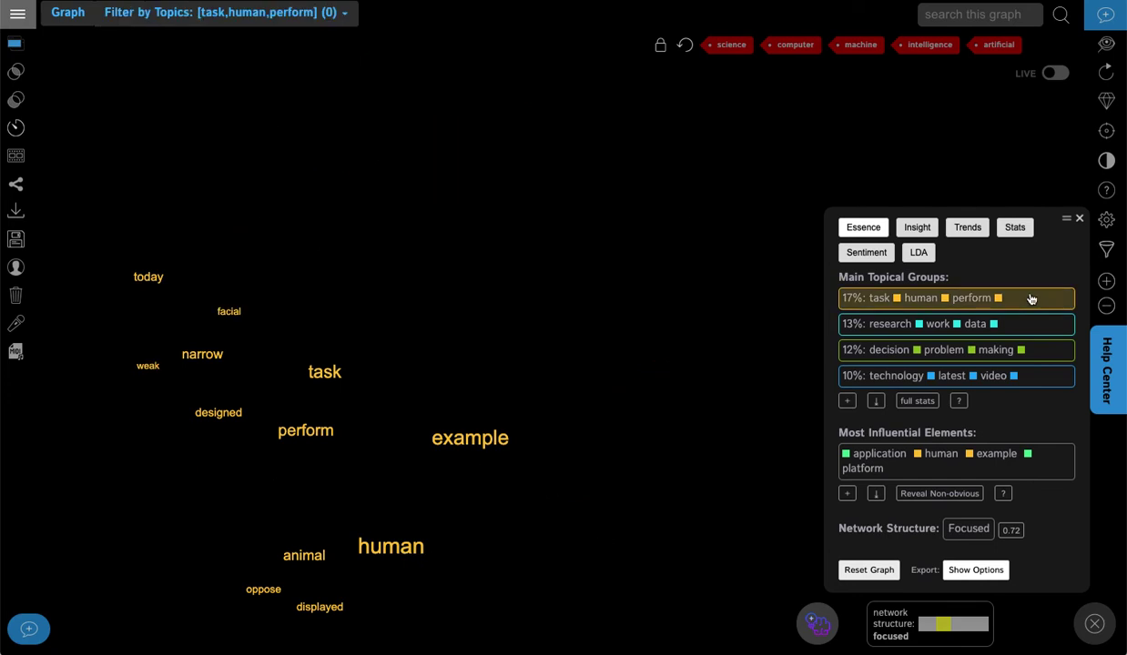
click(26, 44)
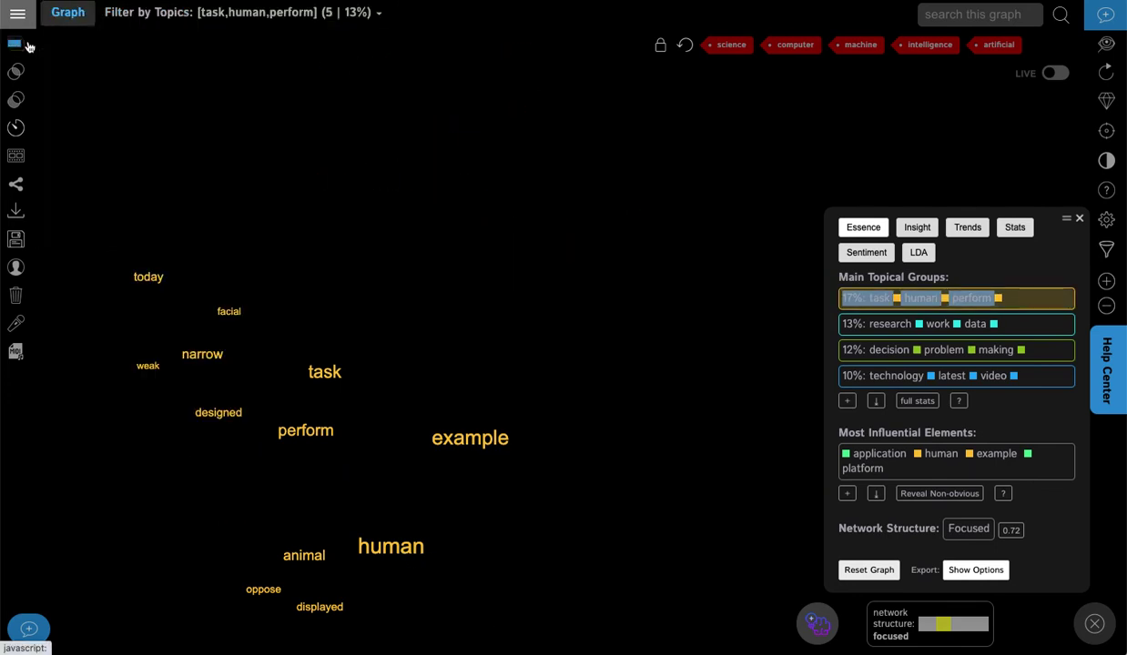
click(267, 433)
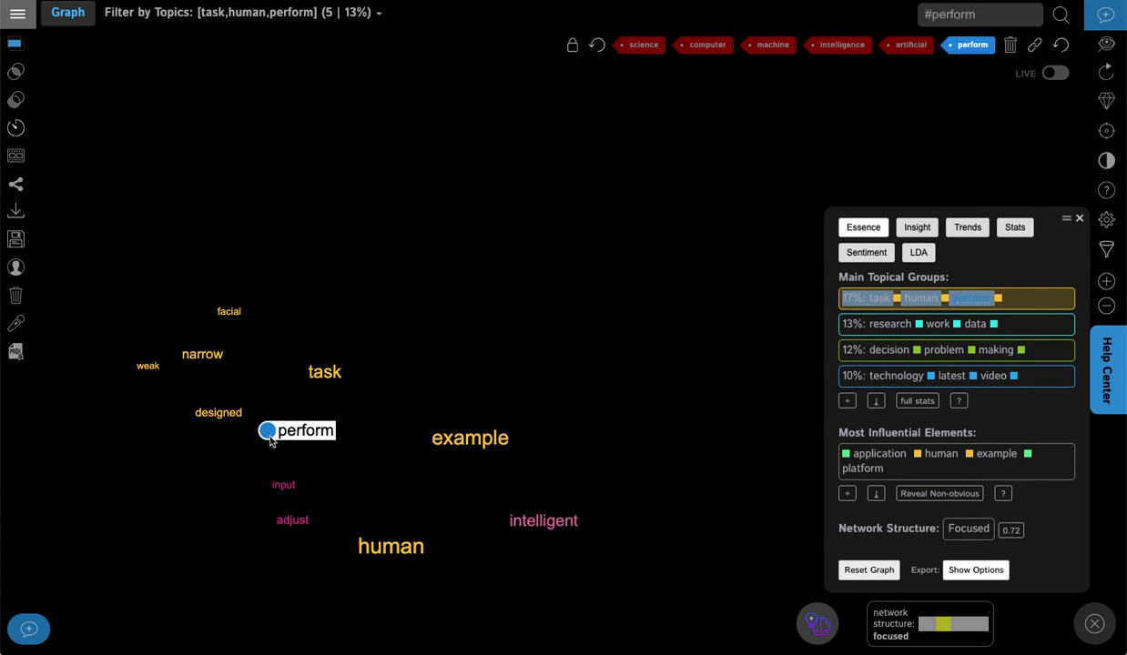
click(342, 547)
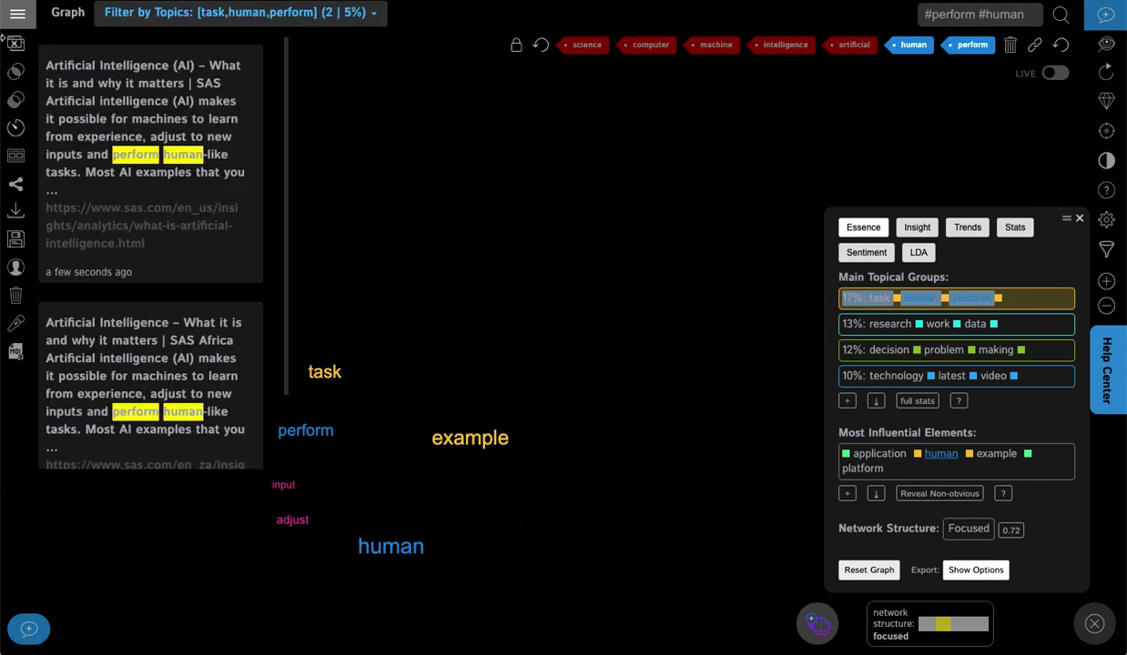
click(20, 18)
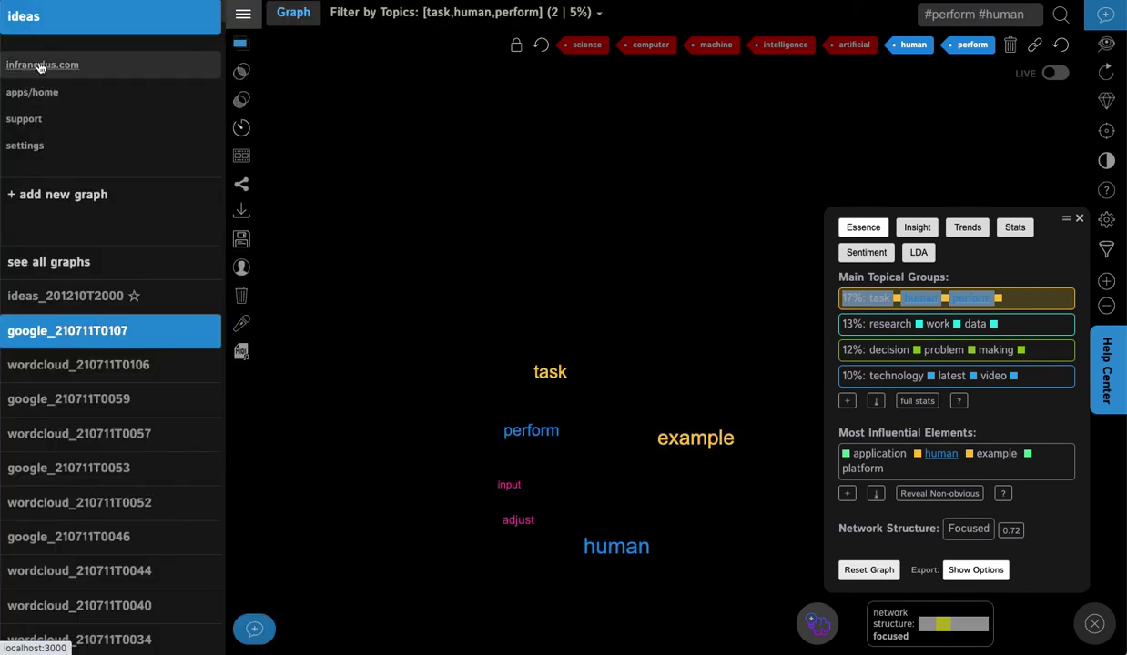
- Go to the infranodus.com homepage and read down to How Text Network Analysis Works
click(38, 66)
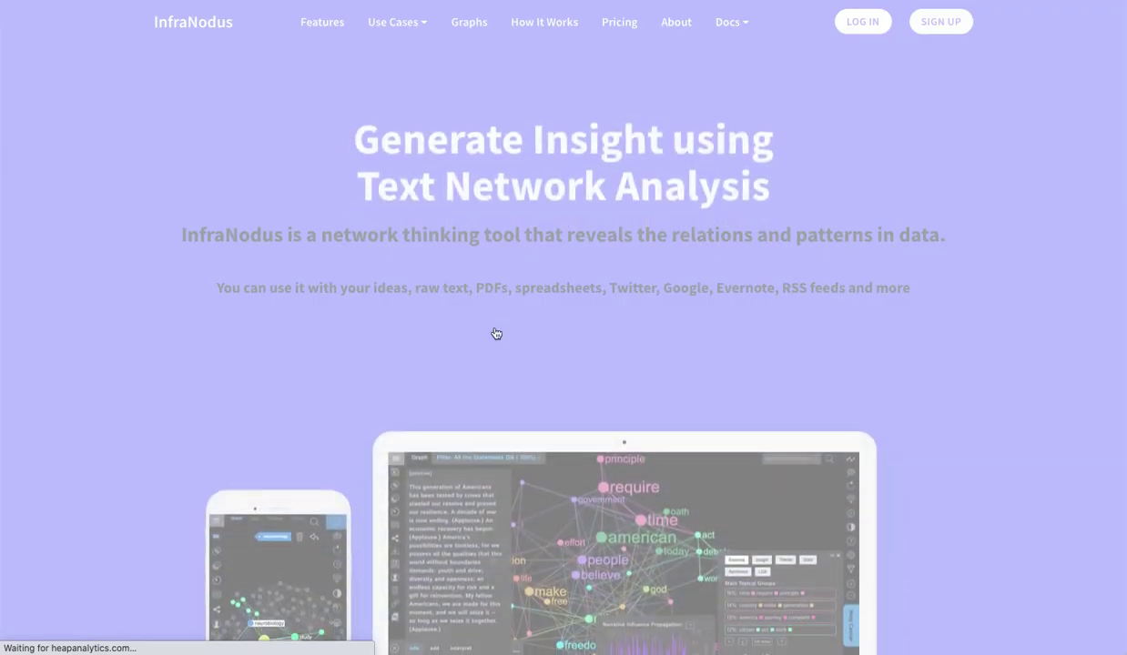
scroll(496, 334, down, 5)
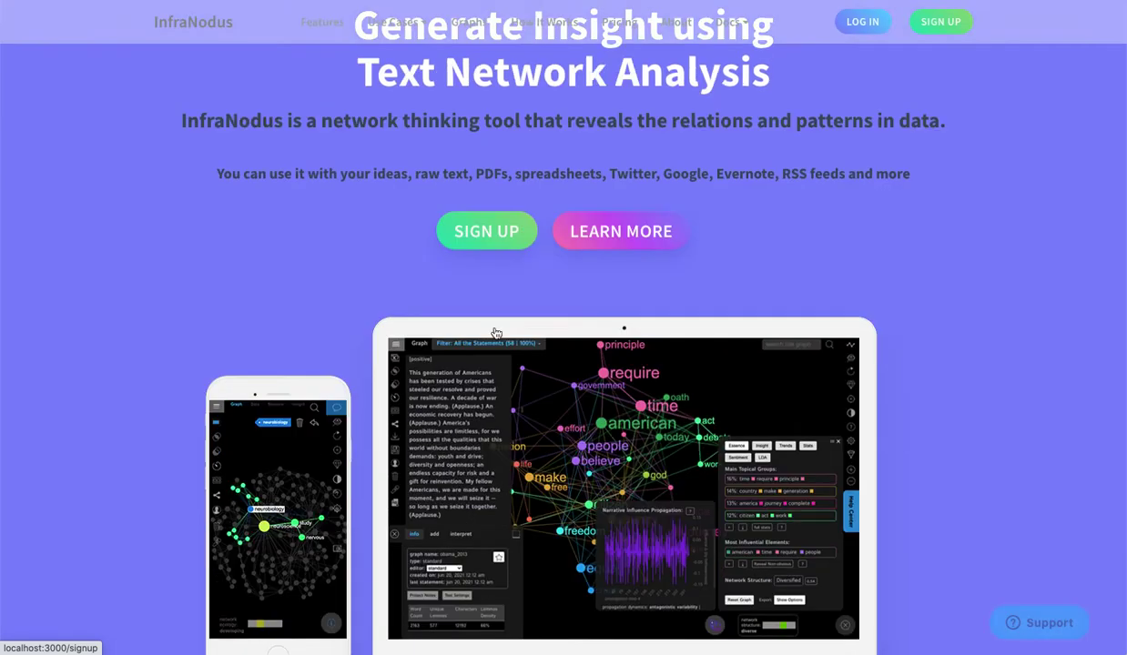
scroll(497, 333, down, 10)
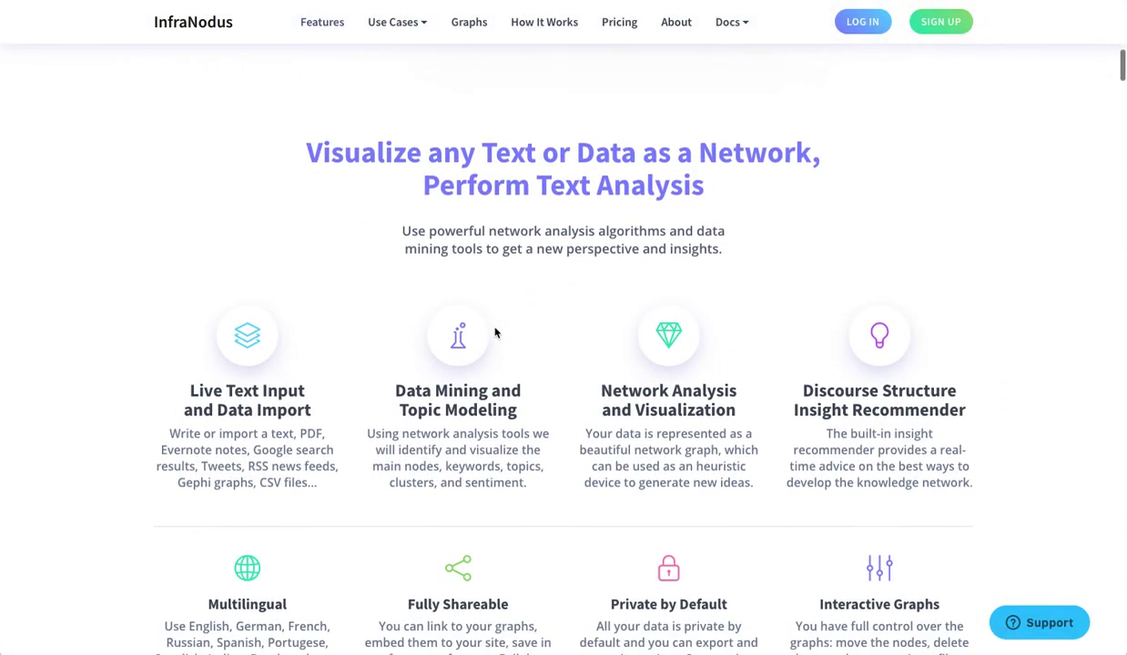
scroll(496, 333, down, 10)
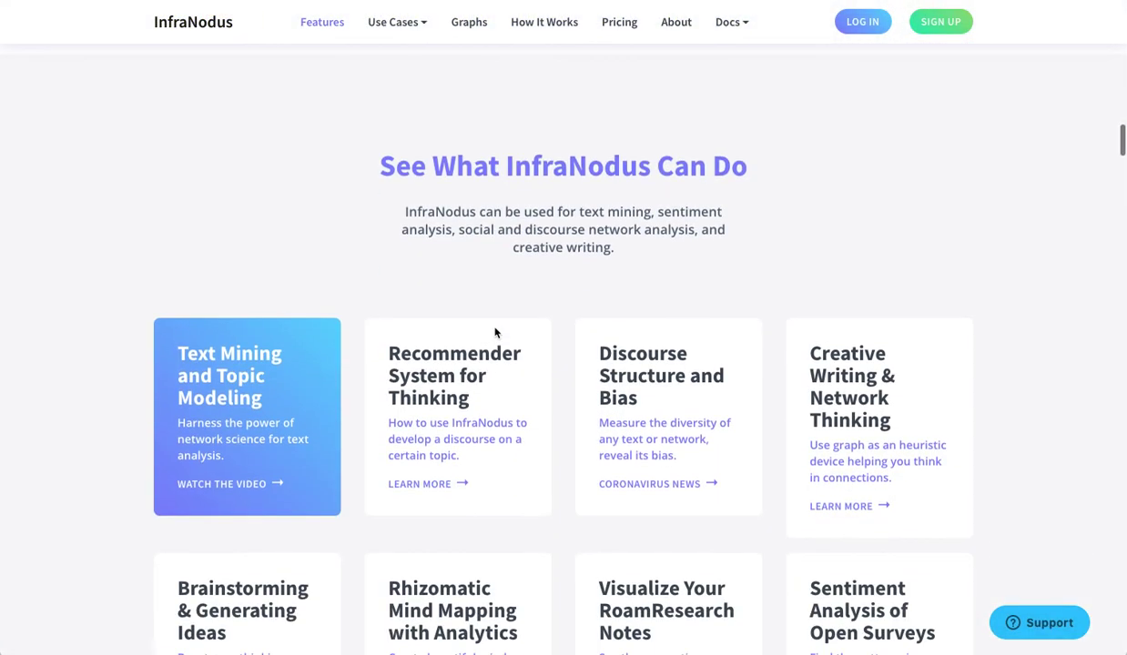
scroll(497, 333, down, 3)
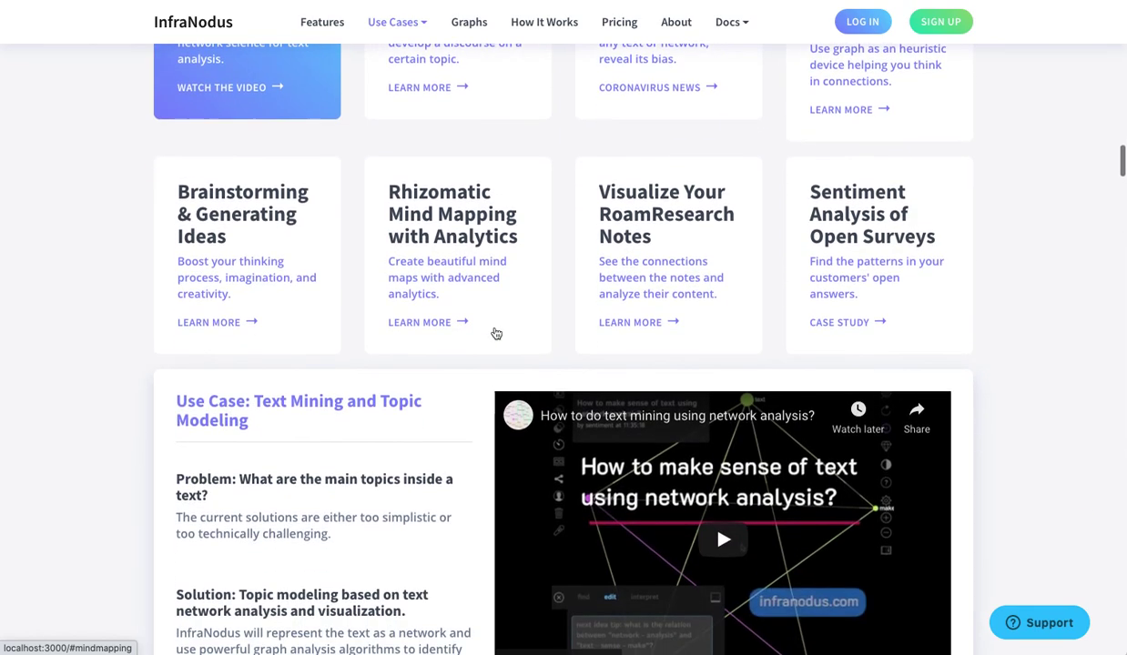
scroll(497, 333, down, 10)
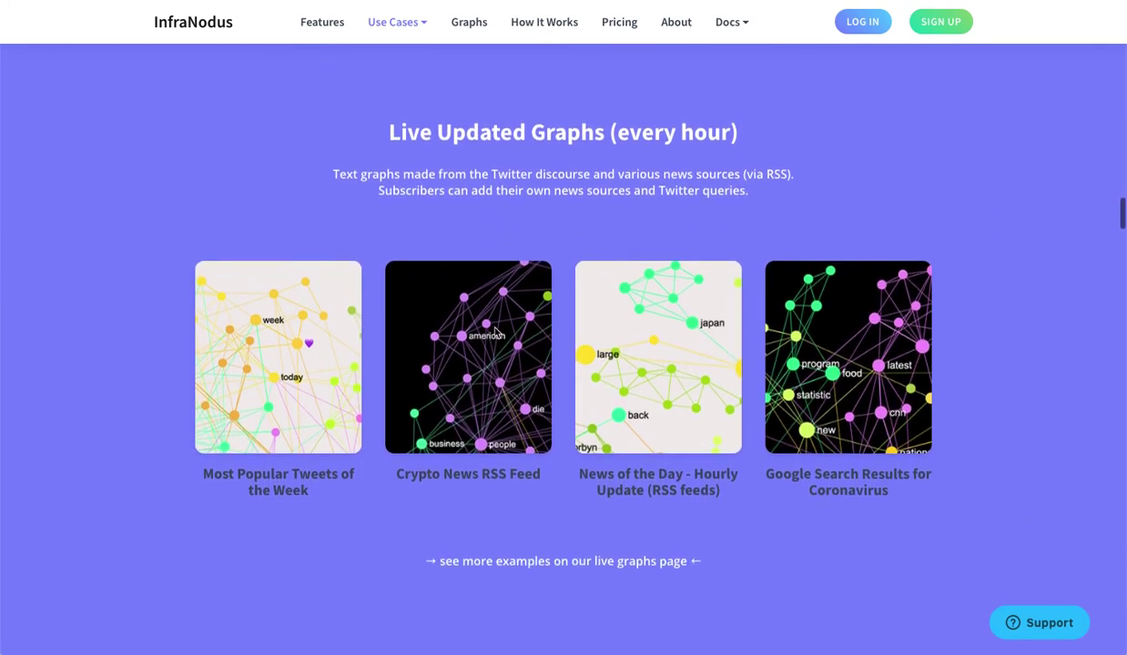
scroll(495, 332, down, 10)
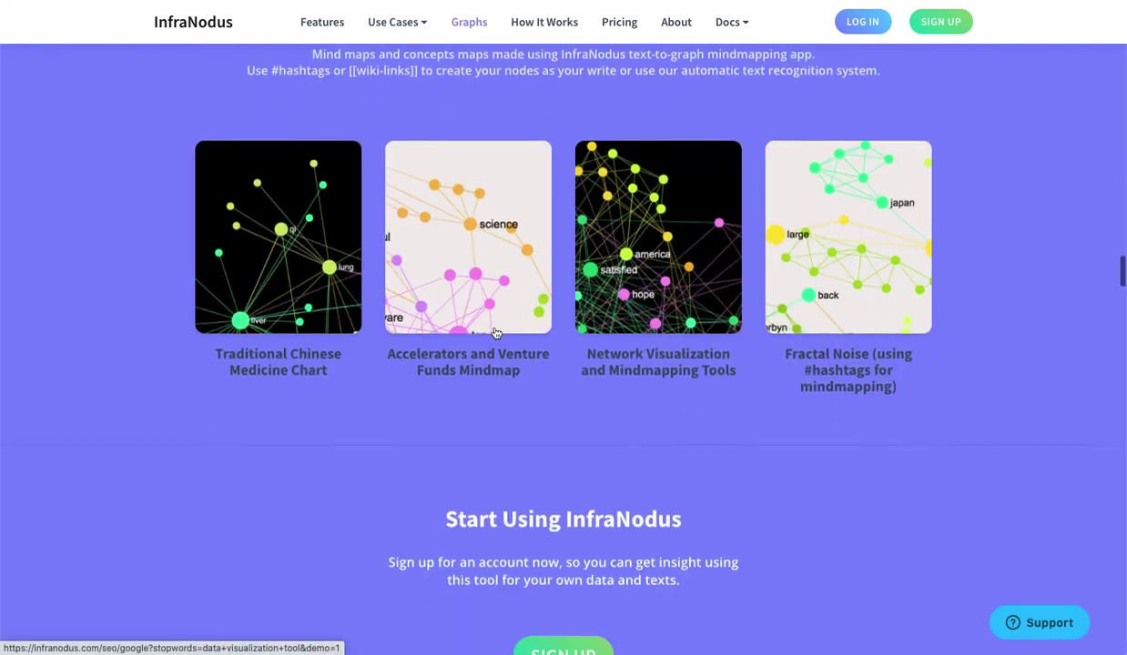
scroll(496, 333, down, 6)
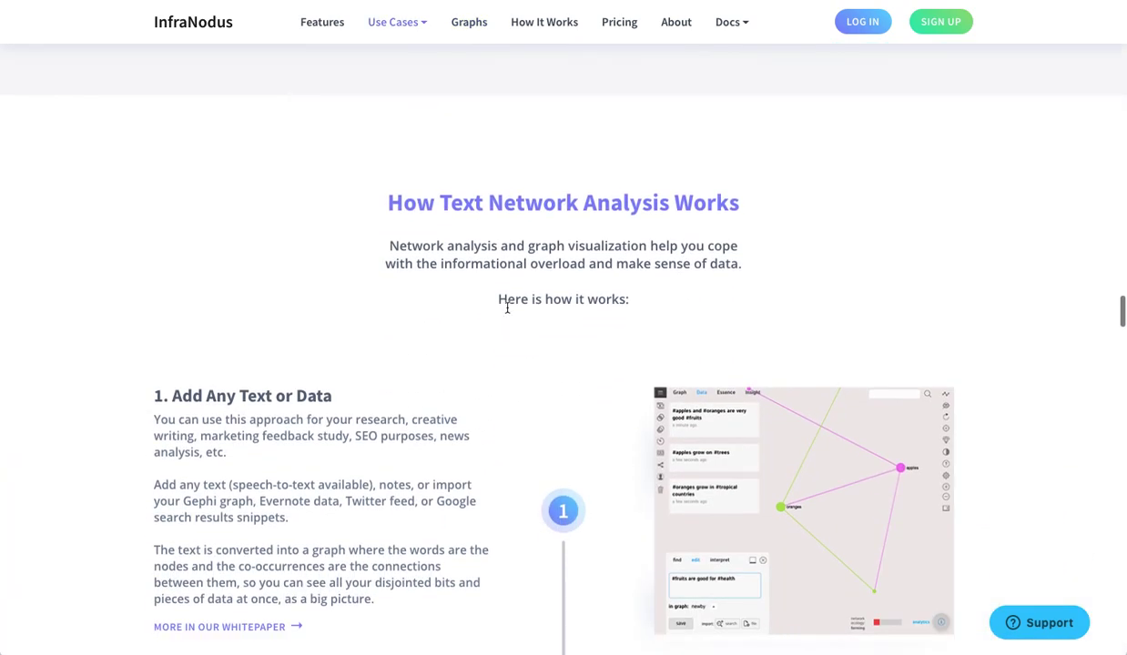